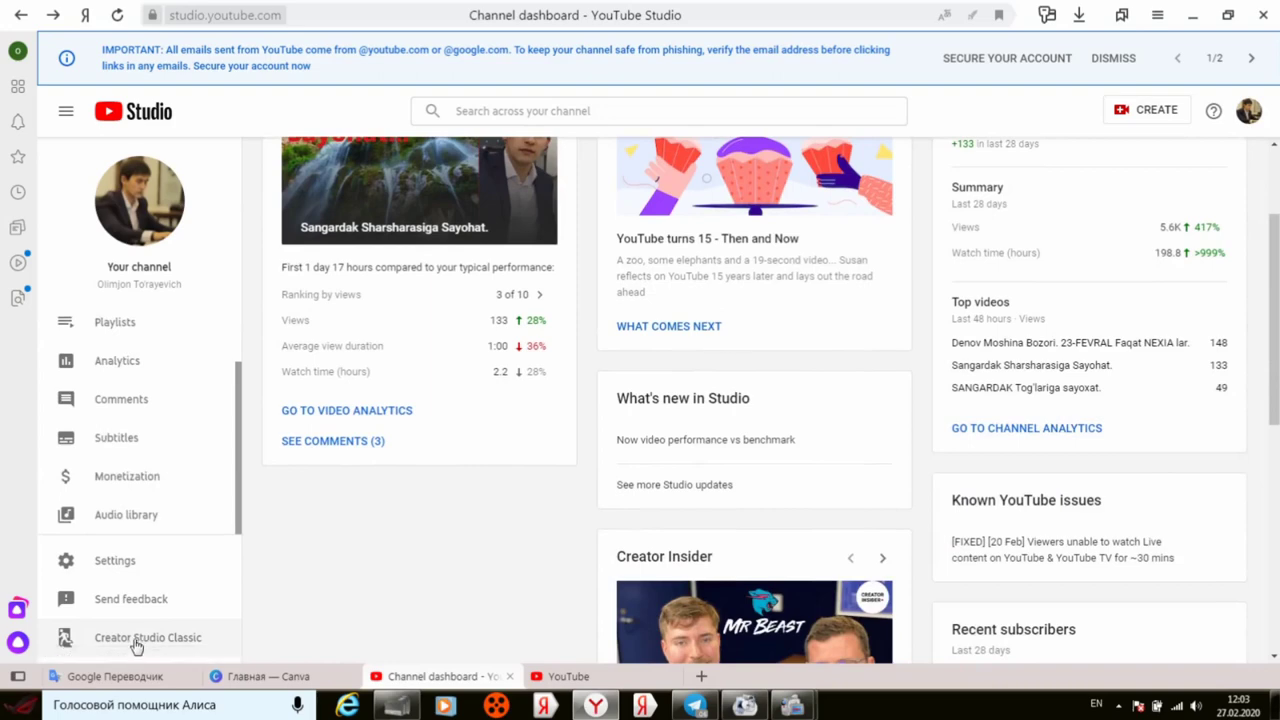
- Switch to the legacy Creator Studio Classic, skipping the feedback survey
{"action": "left_click", "coordinate": [114, 645]}
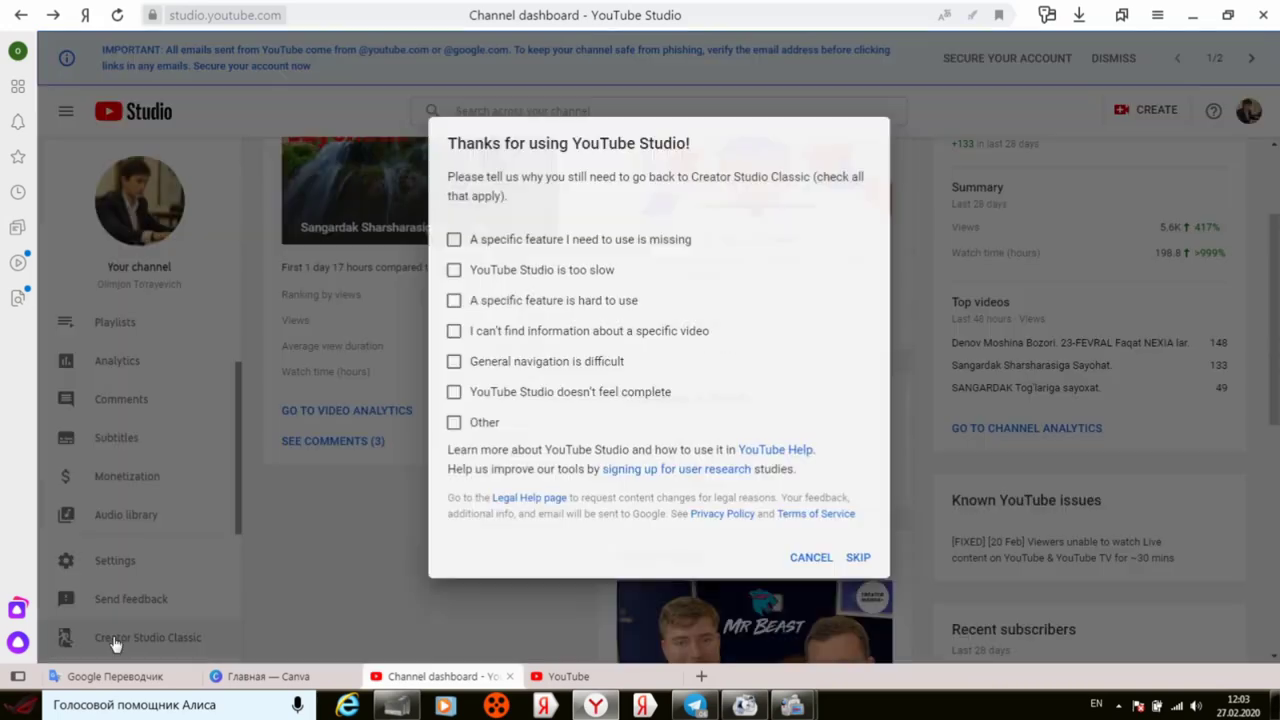
{"action": "left_click", "coordinate": [857, 557]}
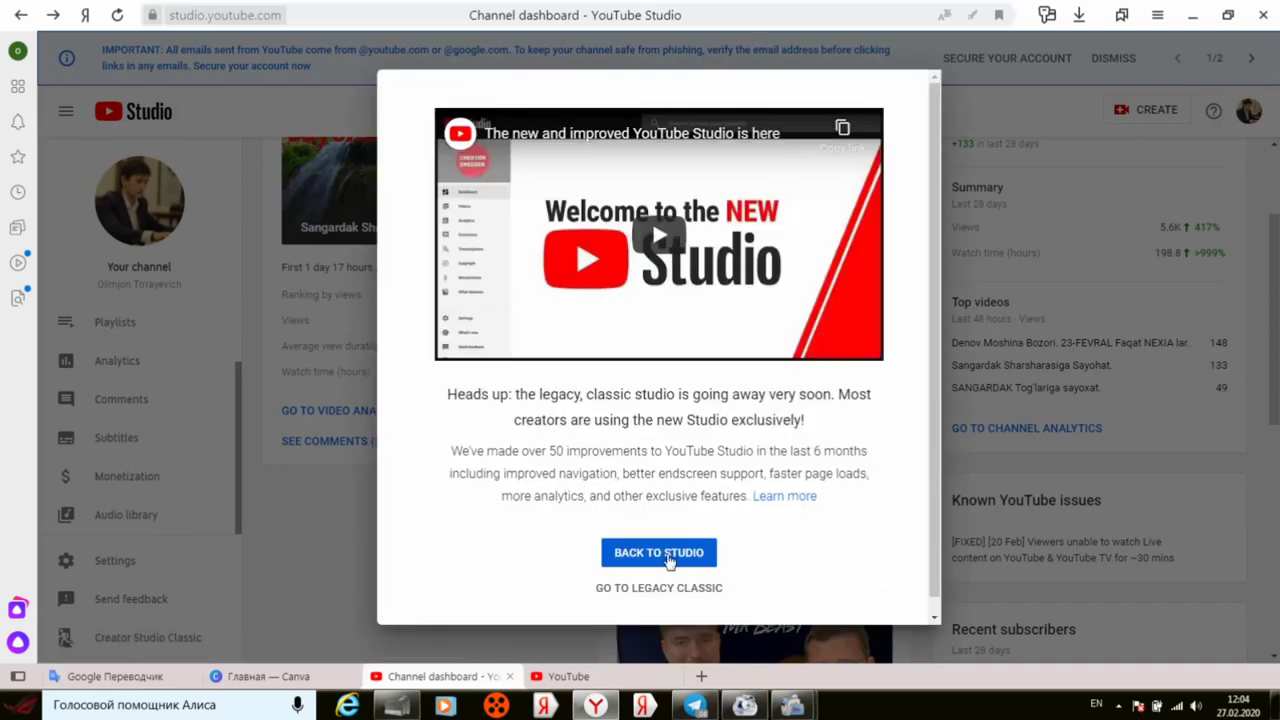
{"action": "left_click", "coordinate": [666, 596]}
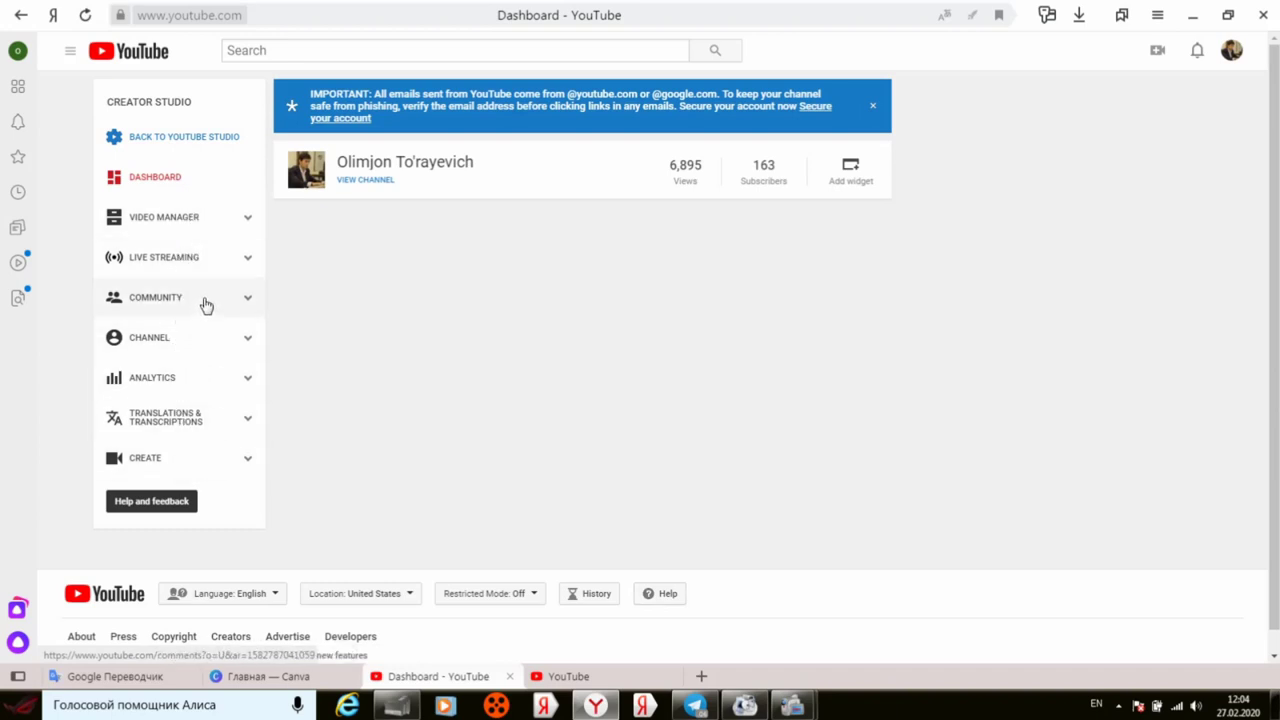
- Review the channel's status and features, and open its upload defaults
{"action": "left_click", "coordinate": [156, 342]}
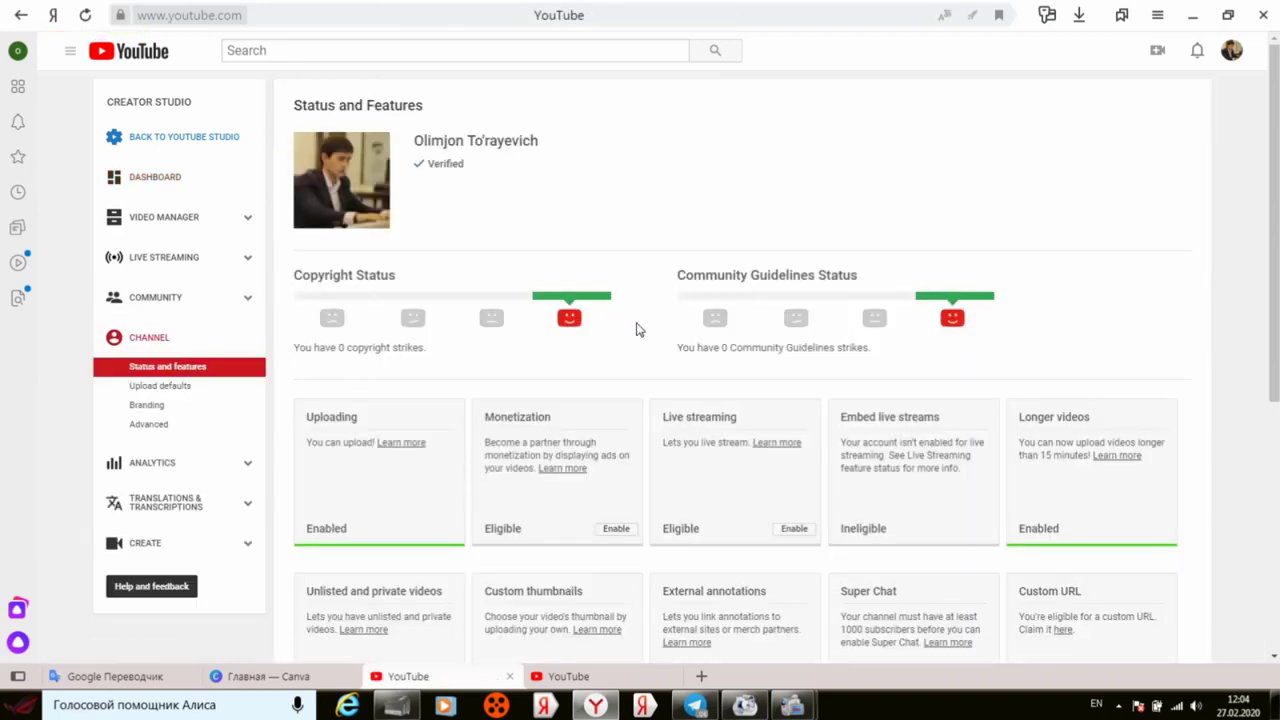
{"action": "scroll", "coordinate": [668, 348], "scroll_direction": "down", "scroll_amount": 1}
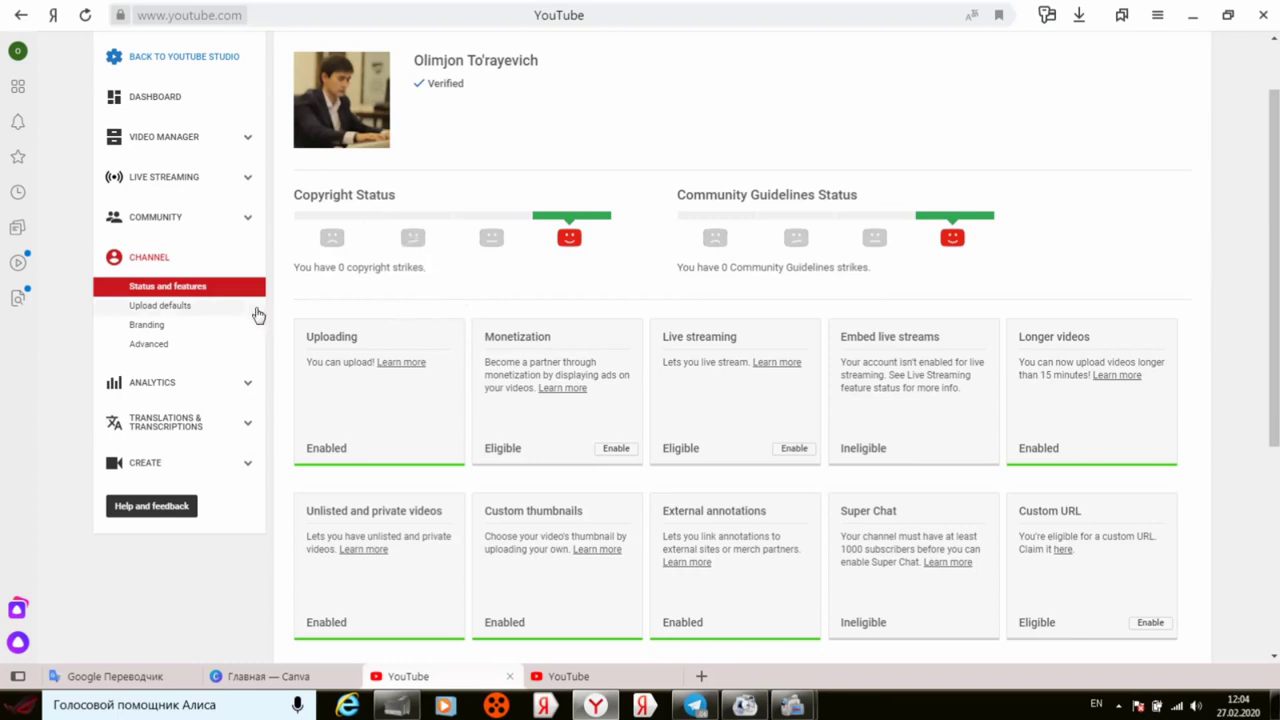
{"action": "left_click", "coordinate": [160, 306]}
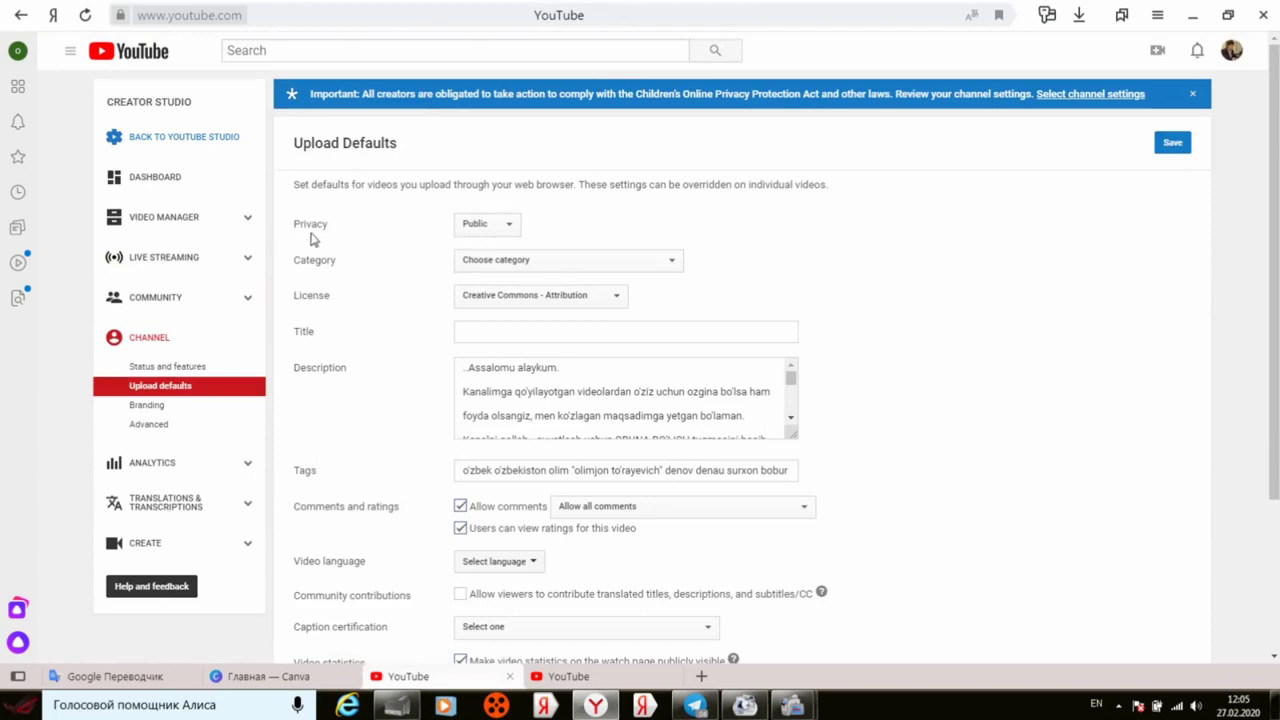
- Examine the privacy and category options available for default uploads
{"action": "left_click", "coordinate": [501, 226]}
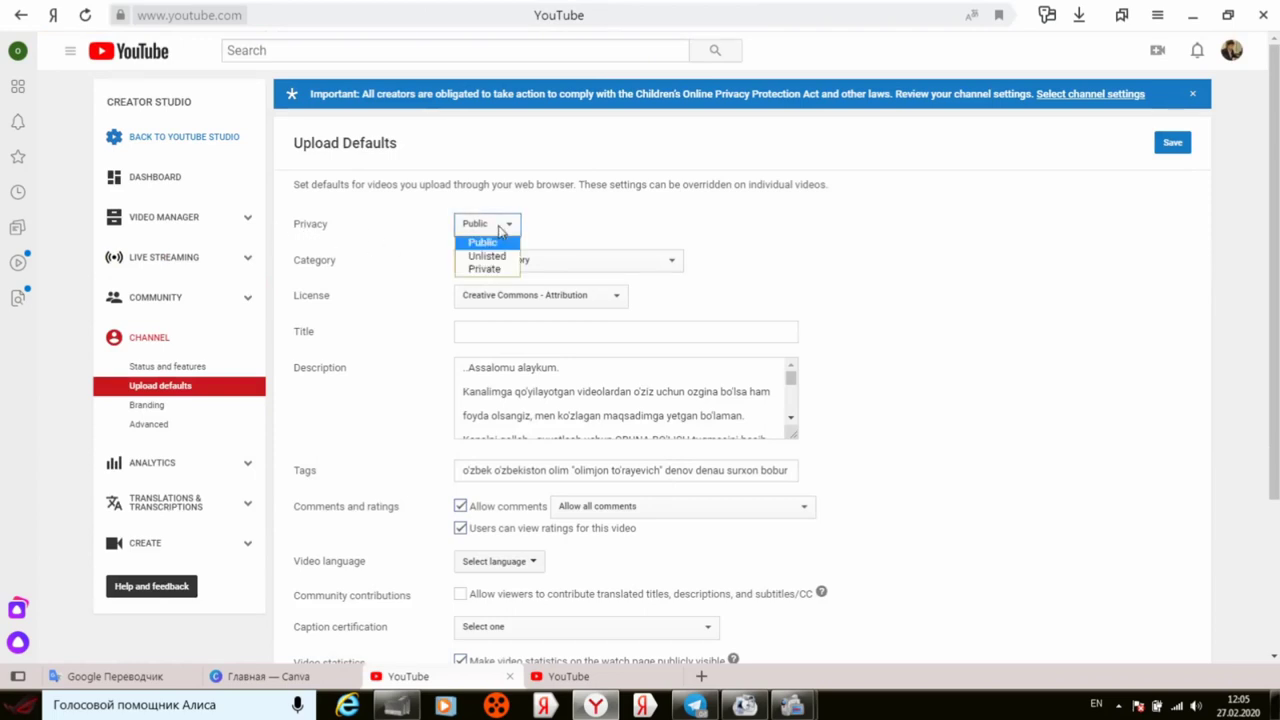
{"action": "left_click", "coordinate": [506, 228]}
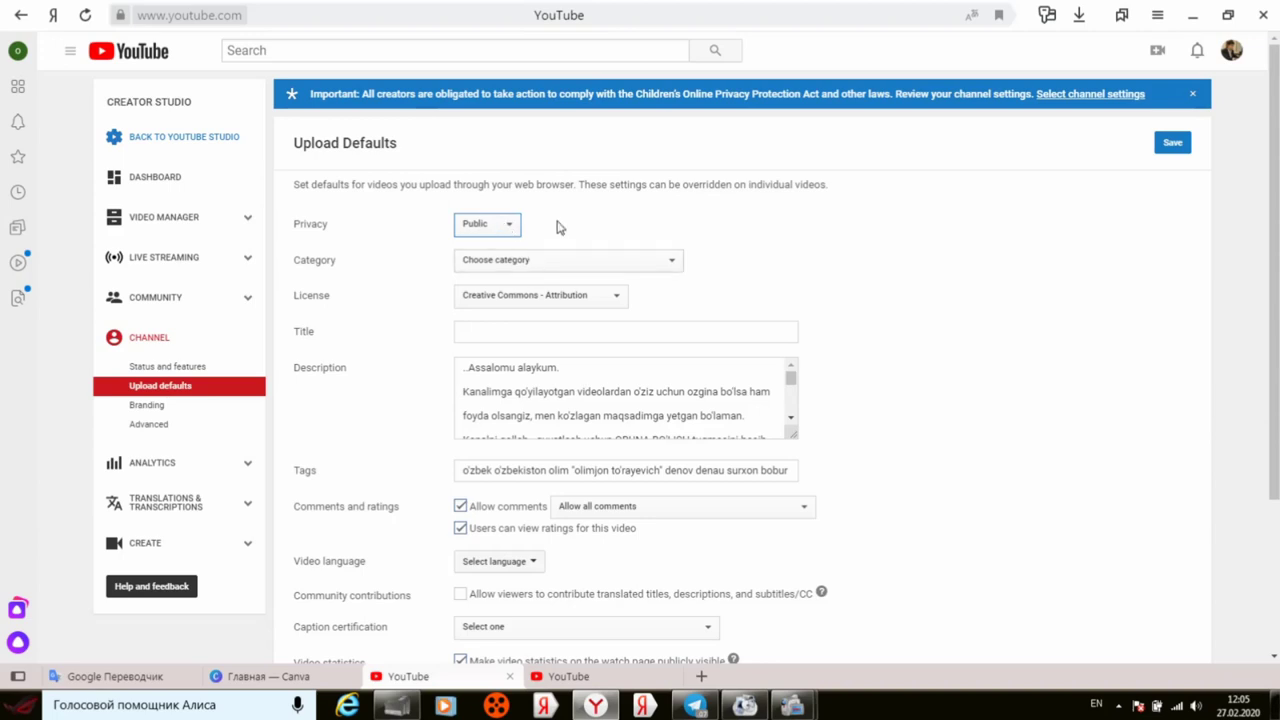
{"action": "left_click", "coordinate": [671, 262]}
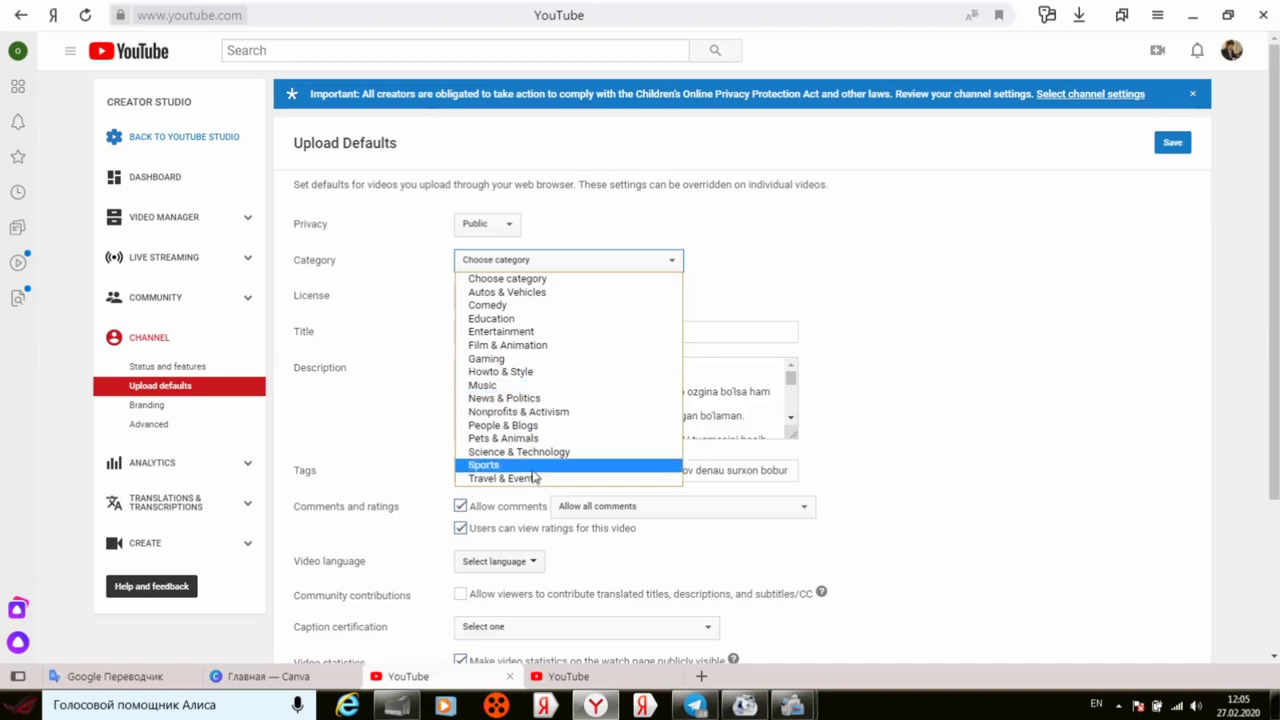
{"action": "left_click", "coordinate": [540, 267]}
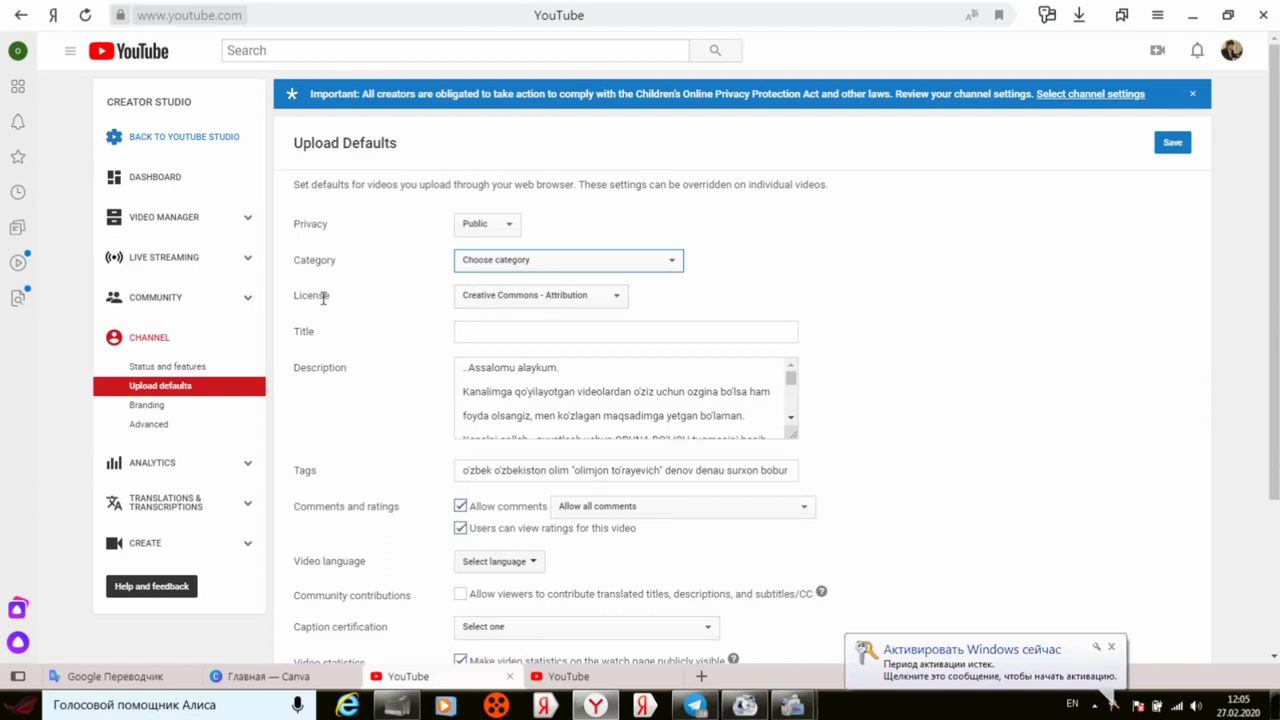
- Switch the default license to Standard YouTube License and back to Creative Commons - Attribution
{"action": "left_click", "coordinate": [611, 298]}
{"action": "left_click", "coordinate": [613, 298]}
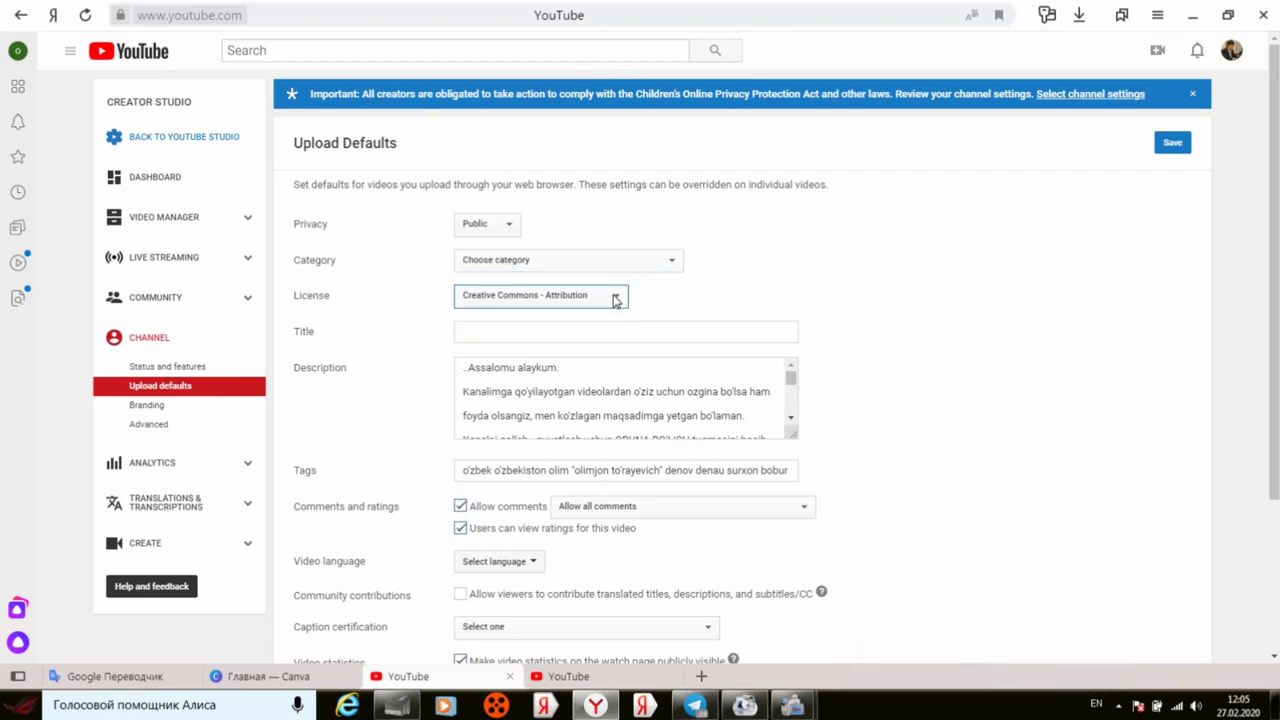
{"action": "left_click", "coordinate": [614, 299]}
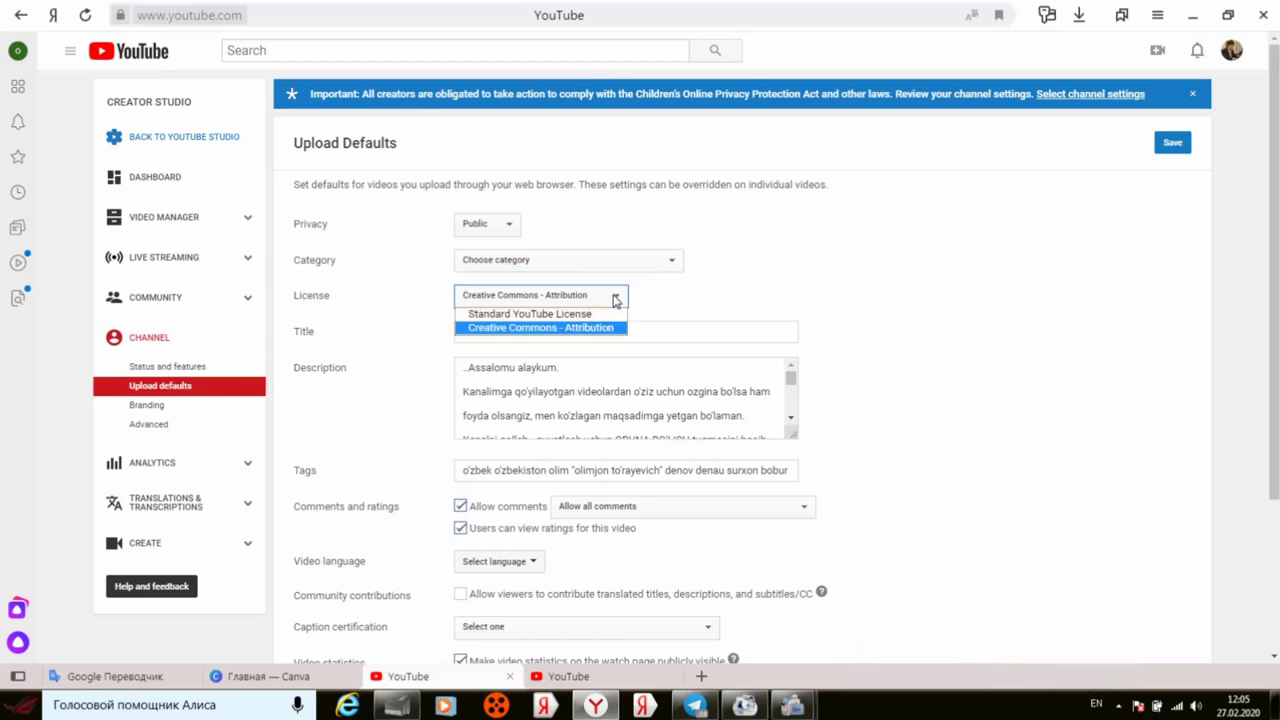
{"action": "left_click", "coordinate": [516, 315]}
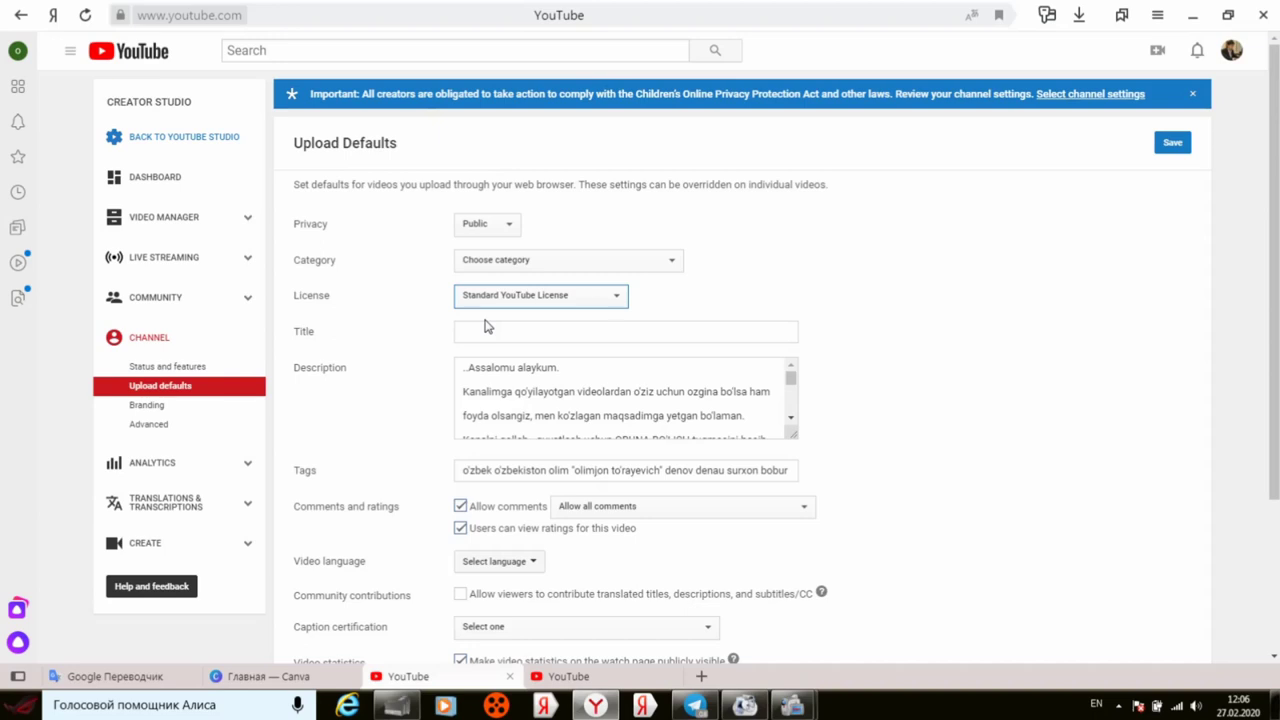
{"action": "left_click", "coordinate": [617, 299]}
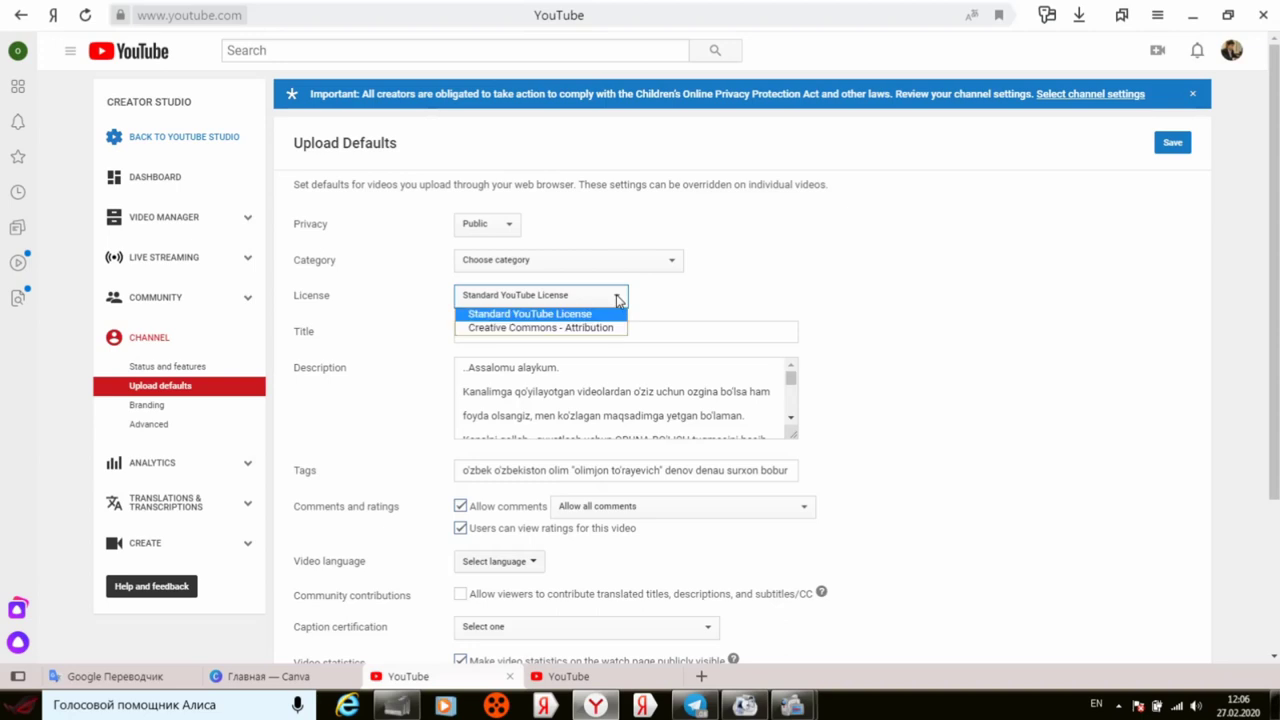
{"action": "left_click", "coordinate": [510, 330]}
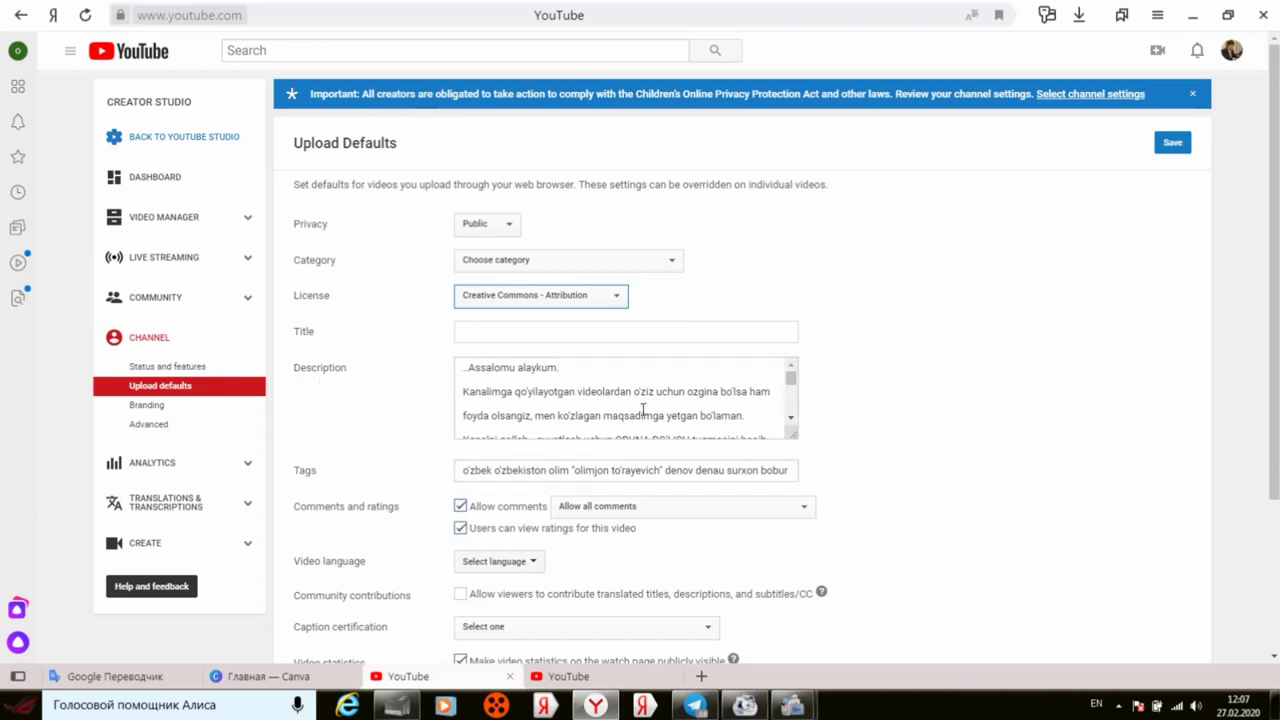
- Read the default description's greeting, comment request, Instagram link and links to other videos
{"action": "left_click_drag", "start_coordinate": [792, 418], "coordinate": [796, 424]}
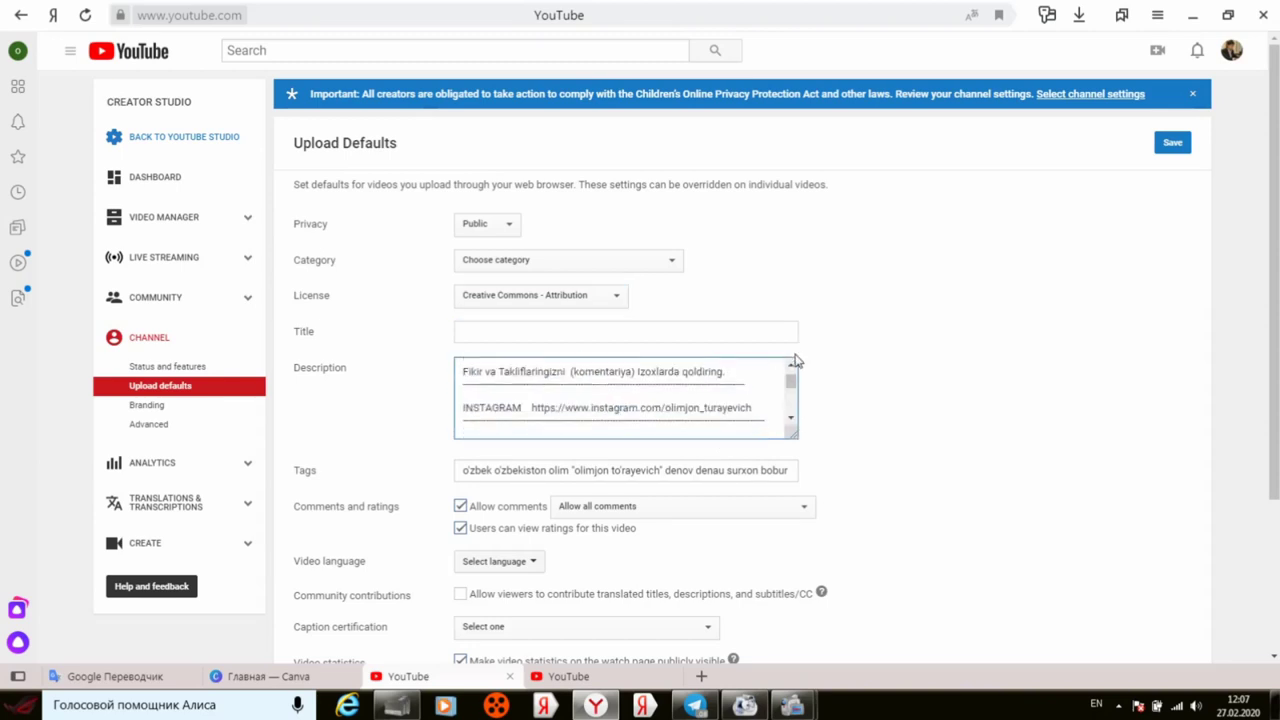
{"action": "left_click_drag", "start_coordinate": [792, 368], "coordinate": [793, 370]}
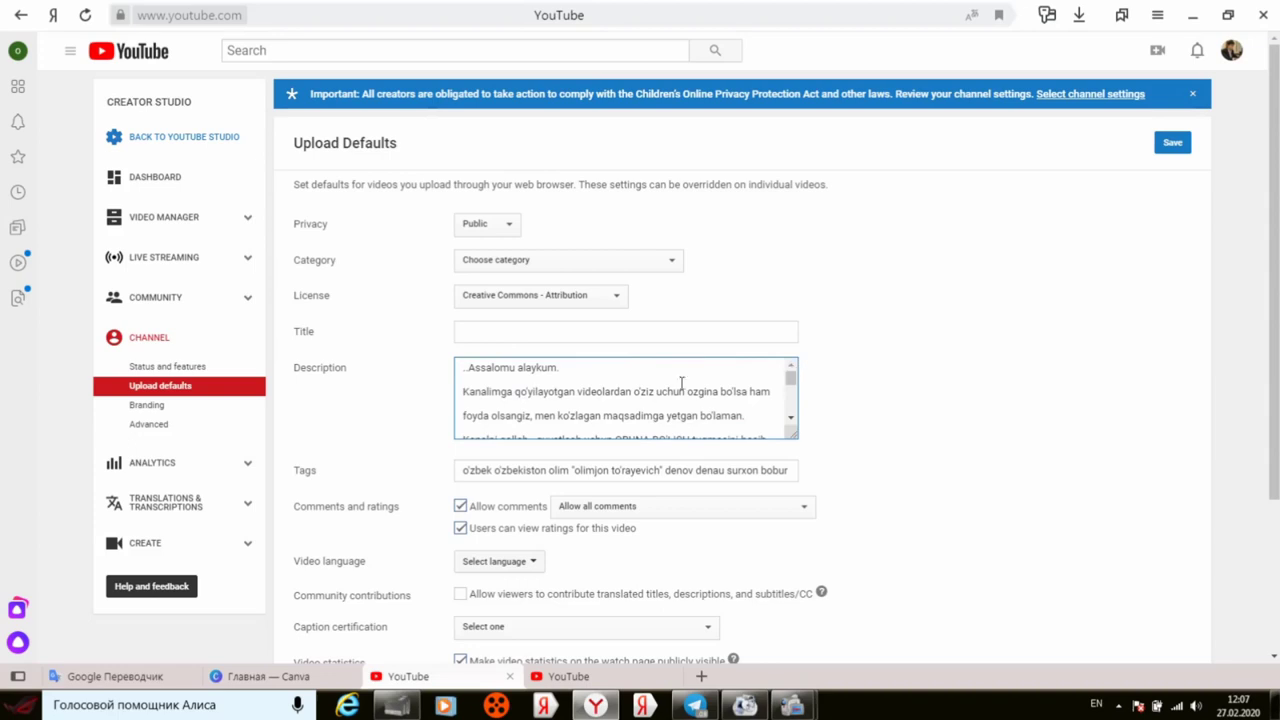
{"action": "left_click", "coordinate": [790, 418]}
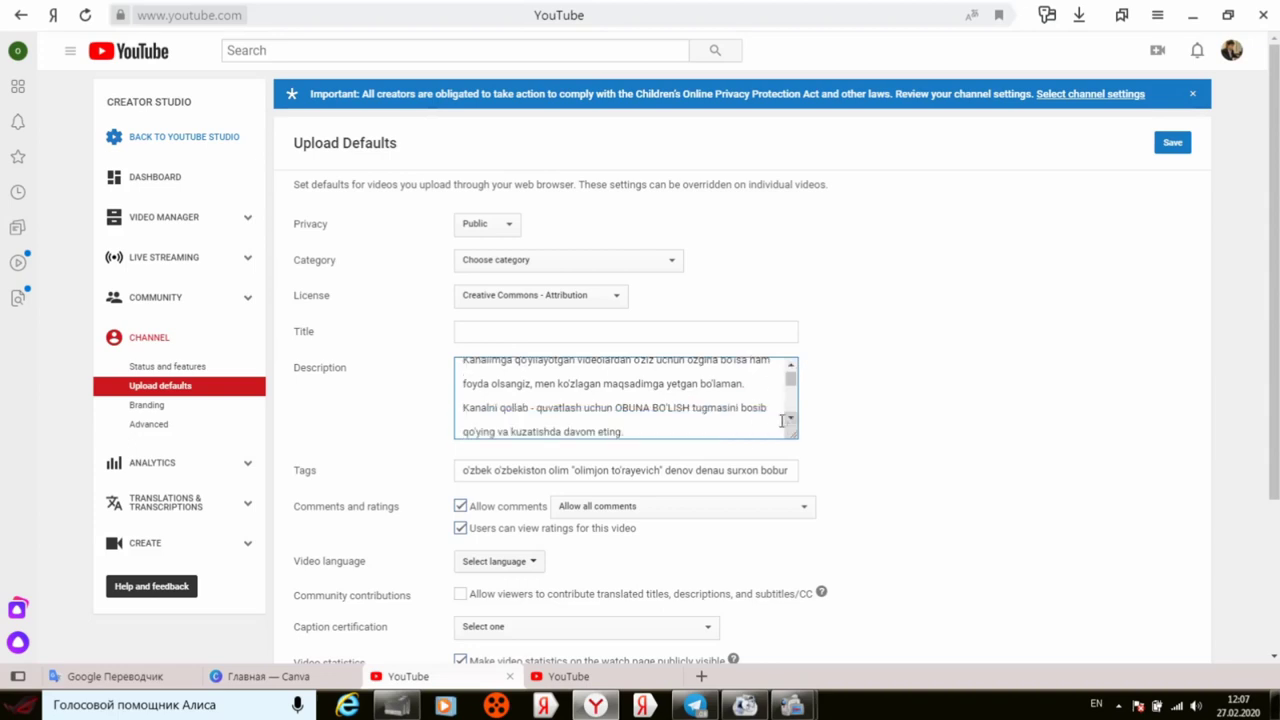
{"action": "left_click_drag", "start_coordinate": [790, 422], "coordinate": [790, 424]}
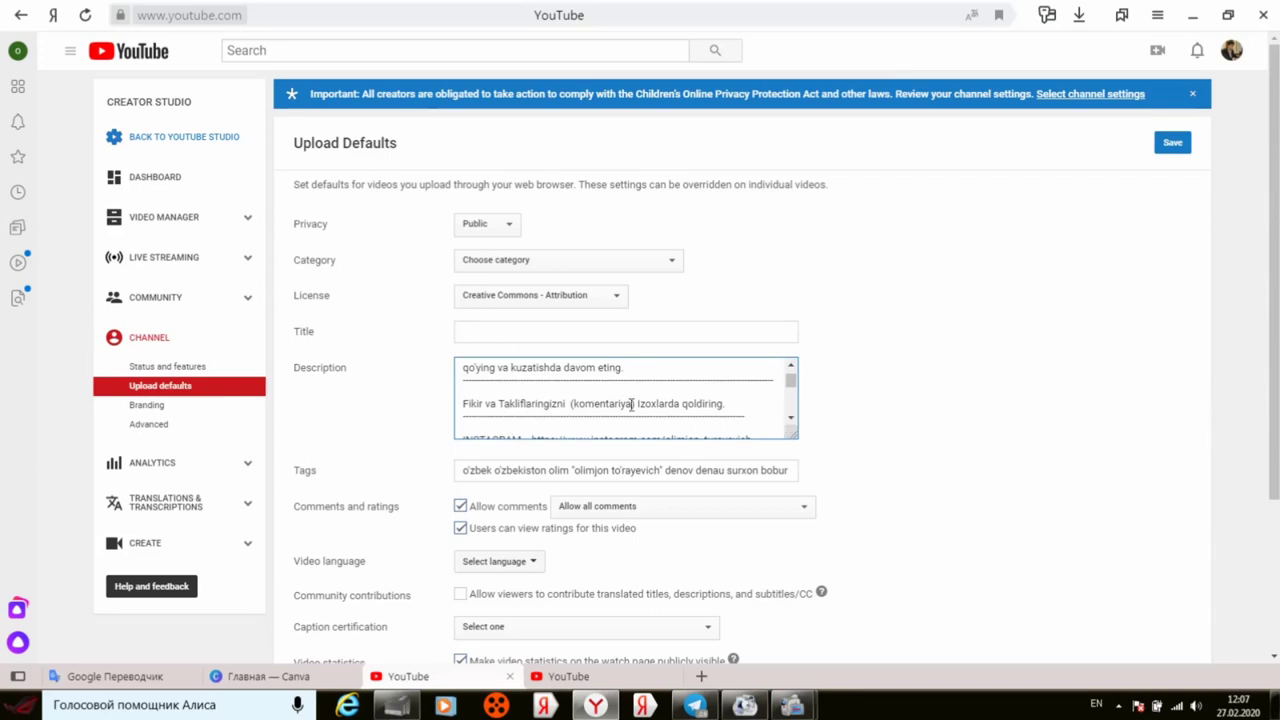
{"action": "left_click", "coordinate": [790, 418]}
{"action": "left_click", "coordinate": [790, 418]}
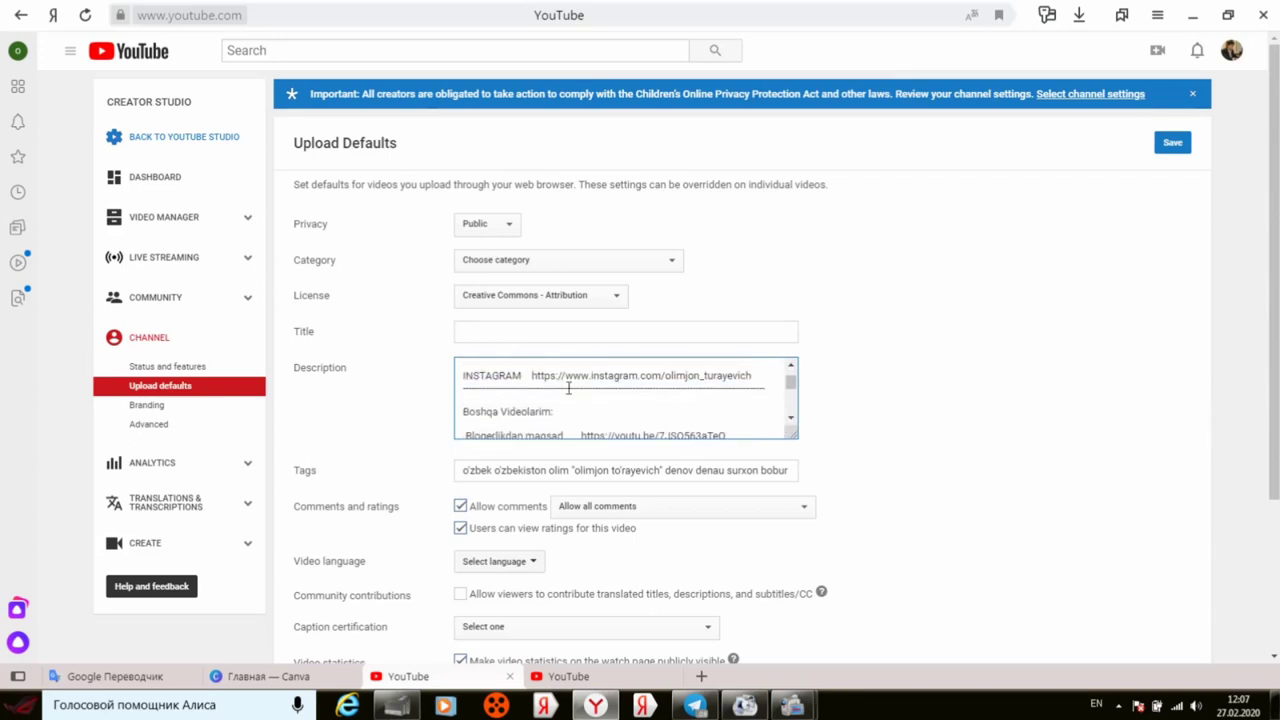
{"action": "left_click", "coordinate": [790, 418]}
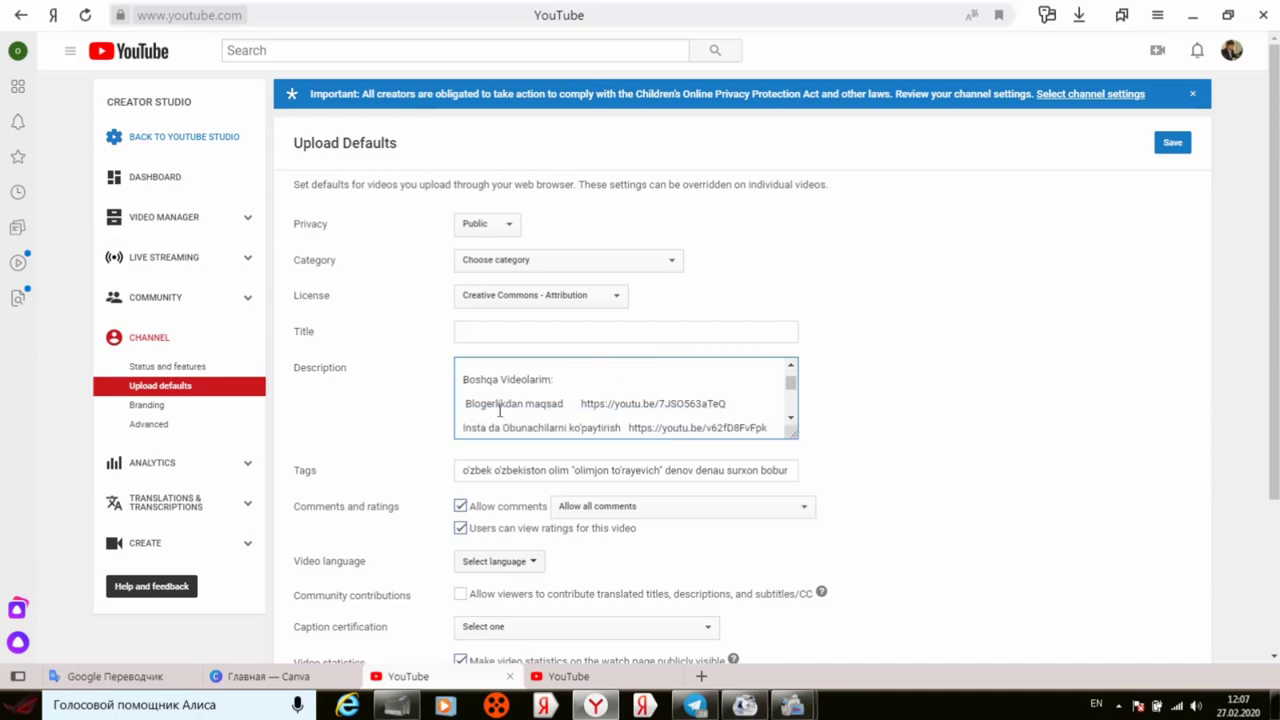
{"action": "left_click", "coordinate": [790, 418]}
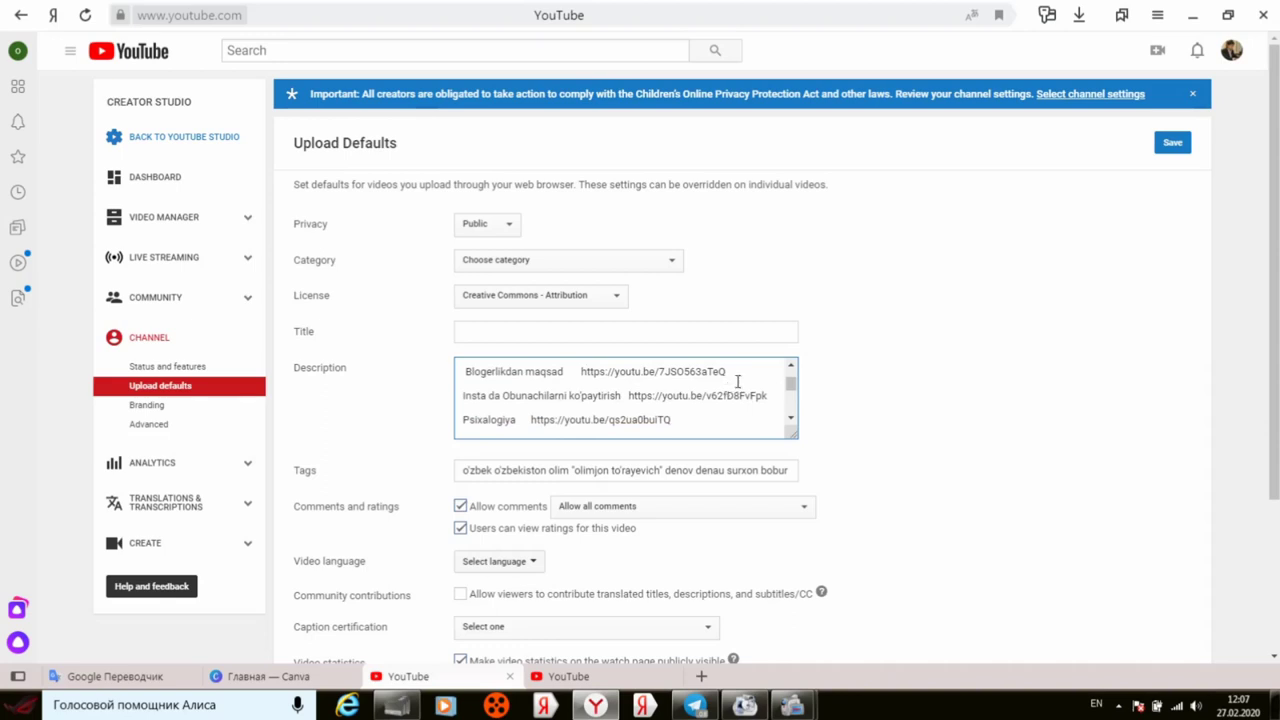
{"action": "left_click", "coordinate": [790, 420]}
{"action": "left_click", "coordinate": [790, 421]}
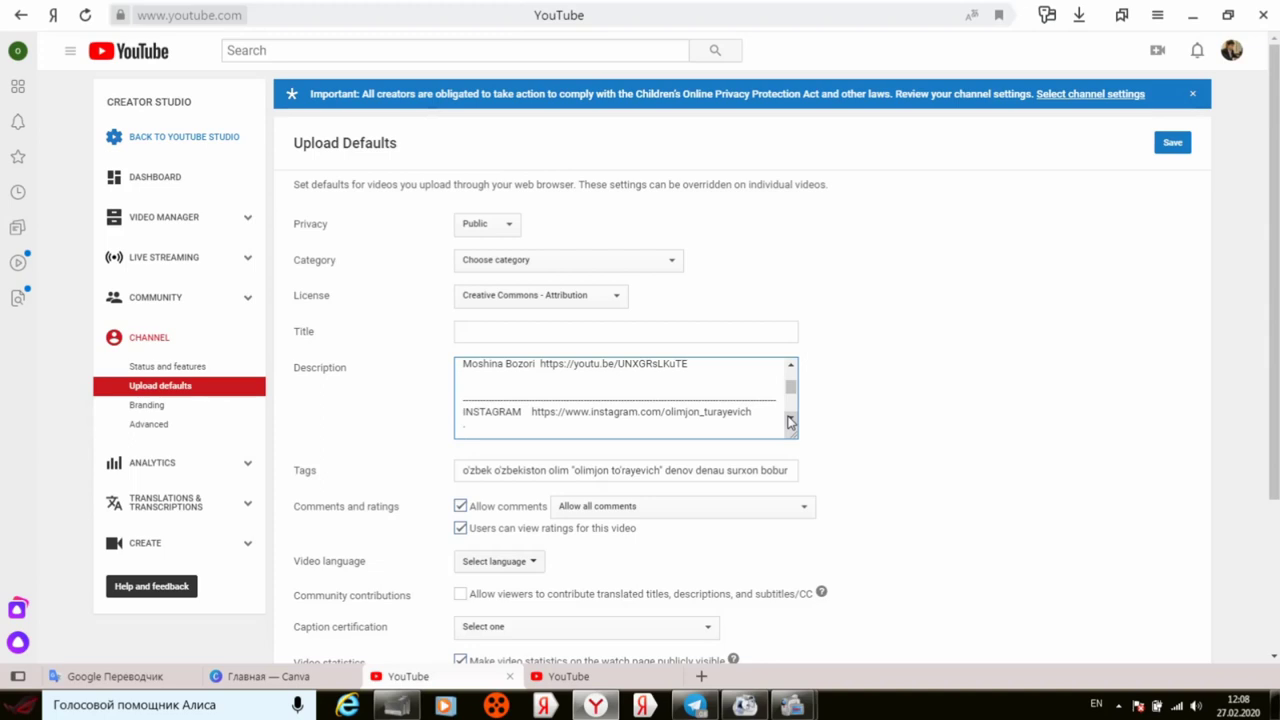
- Examine the hashtag block in the lower part of the default description
{"action": "left_click", "coordinate": [791, 421]}
{"action": "left_click", "coordinate": [791, 421]}
{"action": "left_click", "coordinate": [791, 421]}
{"action": "left_click", "coordinate": [791, 421]}
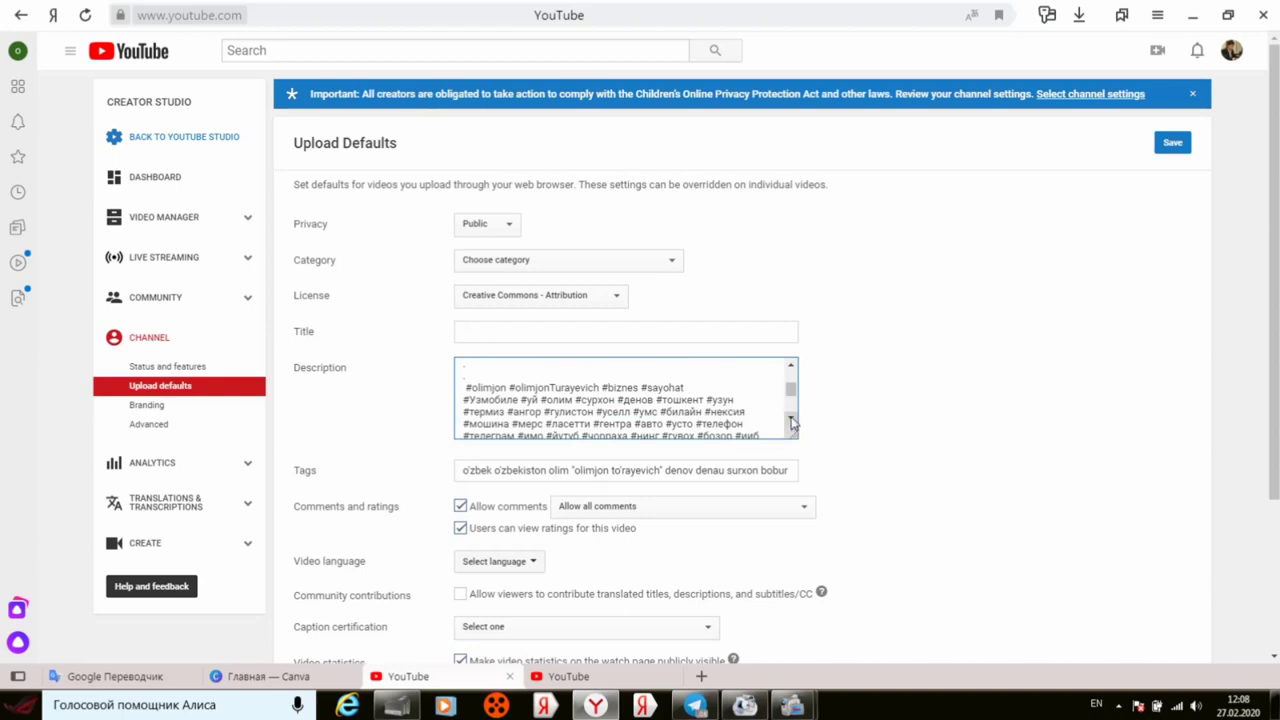
{"action": "left_click", "coordinate": [791, 421]}
{"action": "left_click", "coordinate": [791, 421]}
{"action": "left_click", "coordinate": [791, 421]}
{"action": "left_click", "coordinate": [791, 421]}
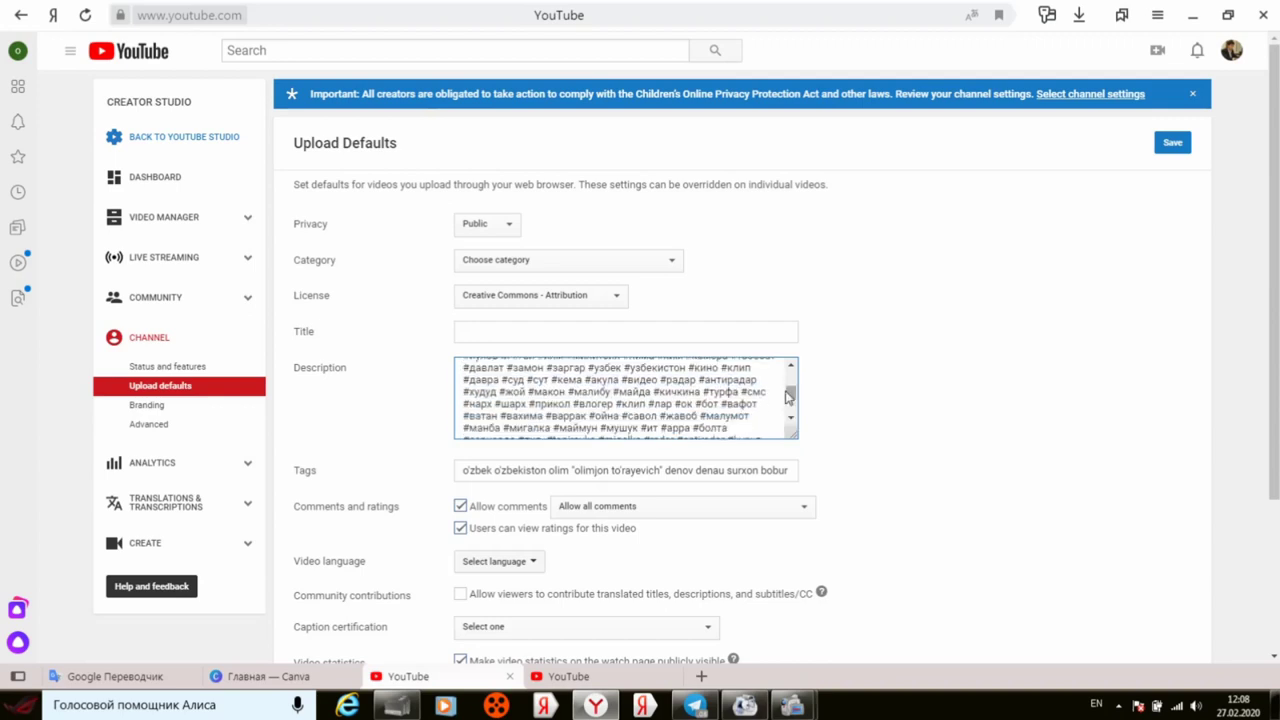
{"action": "scroll", "coordinate": [516, 428], "scroll_direction": "up", "scroll_amount": 10}
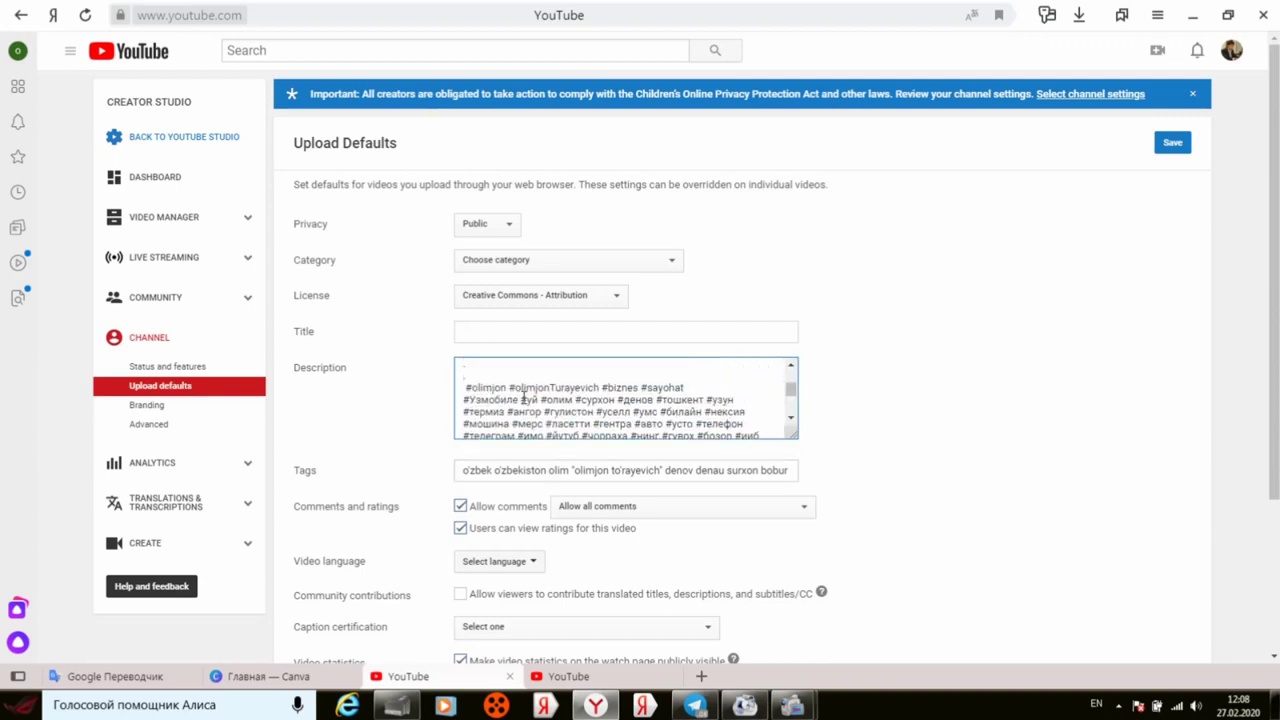
{"action": "left_click", "coordinate": [791, 419]}
{"action": "left_click", "coordinate": [791, 419]}
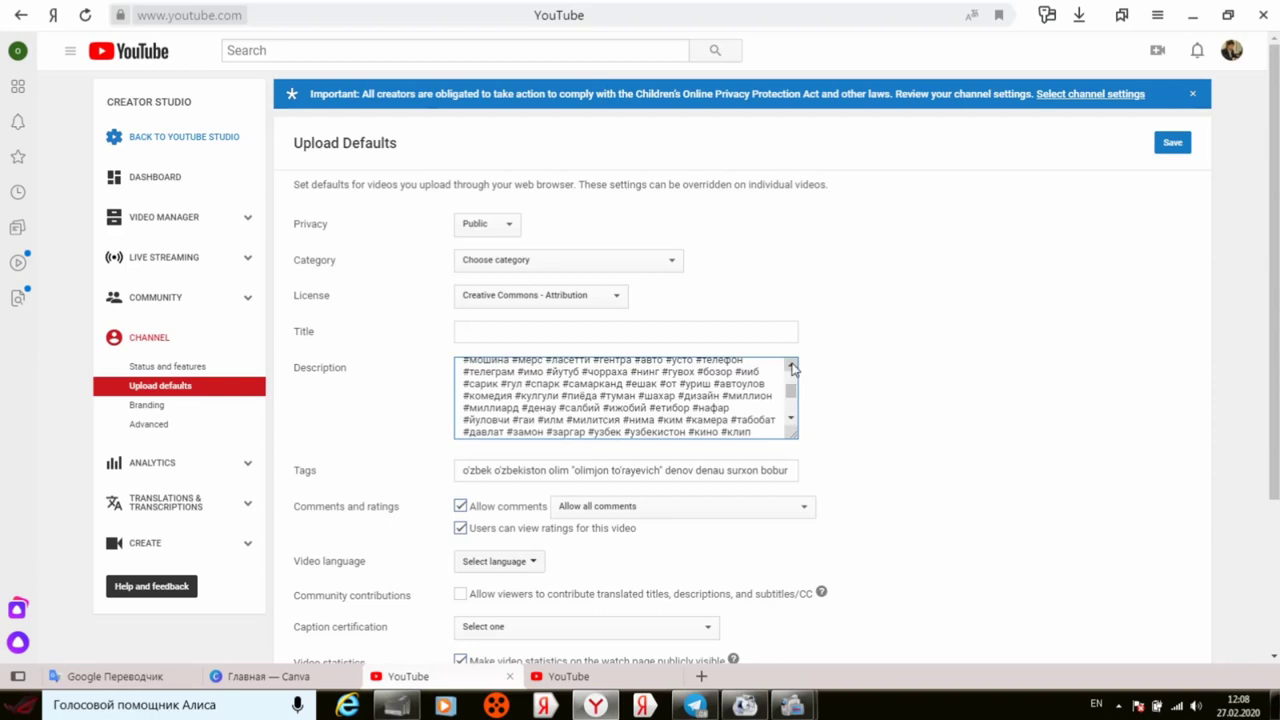
{"action": "left_click", "coordinate": [791, 366]}
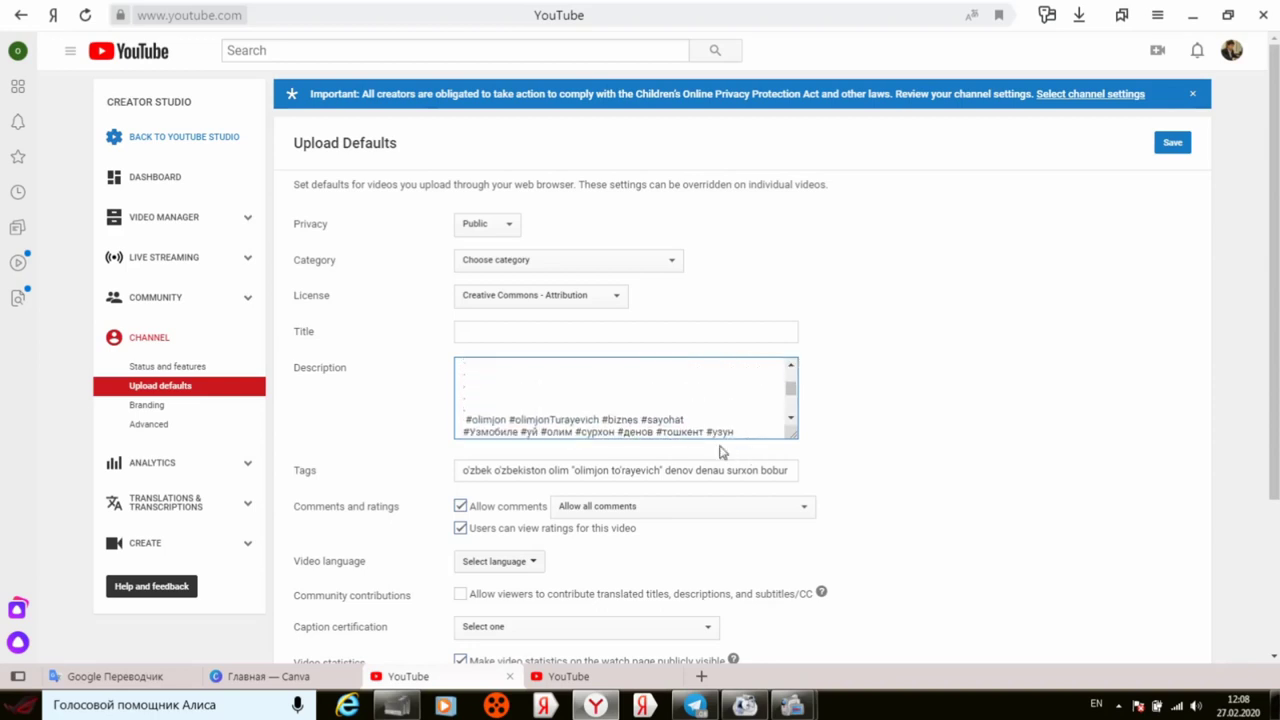
{"action": "left_click", "coordinate": [791, 418]}
{"action": "left_click", "coordinate": [791, 418]}
{"action": "left_click", "coordinate": [791, 366]}
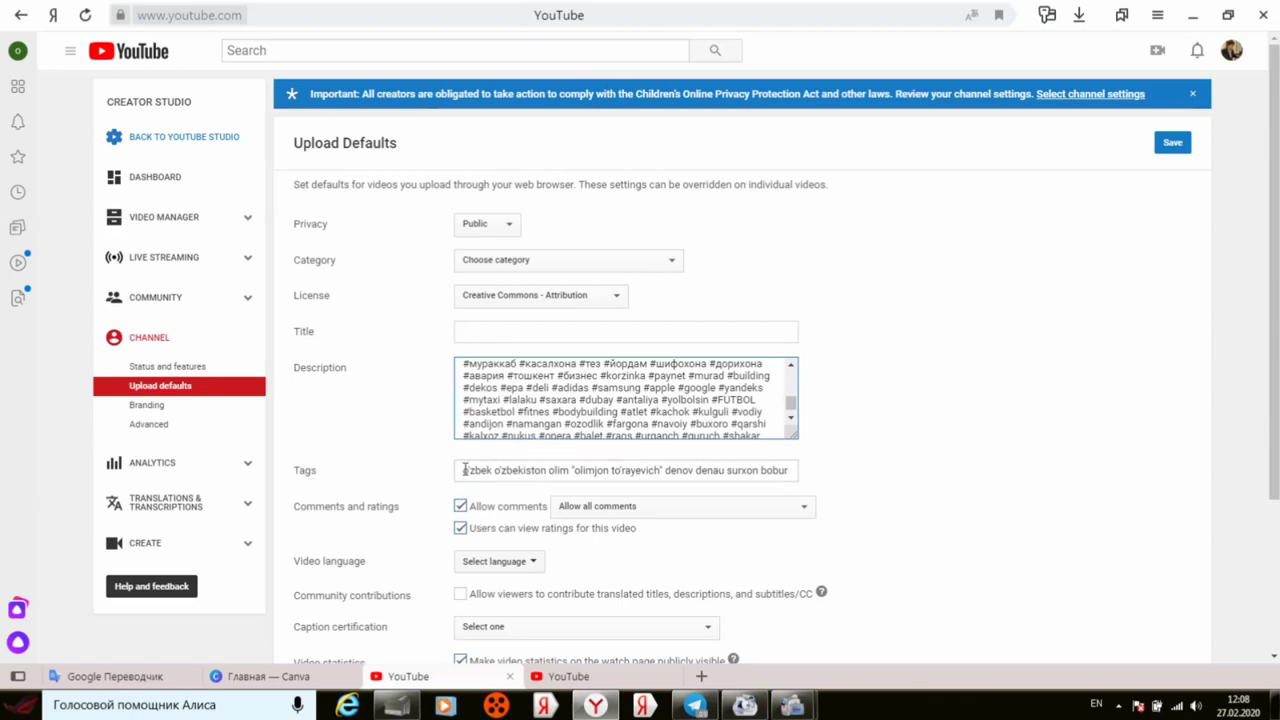
- Read through the existing default tags to the end of the list
{"action": "left_click", "coordinate": [721, 474]}
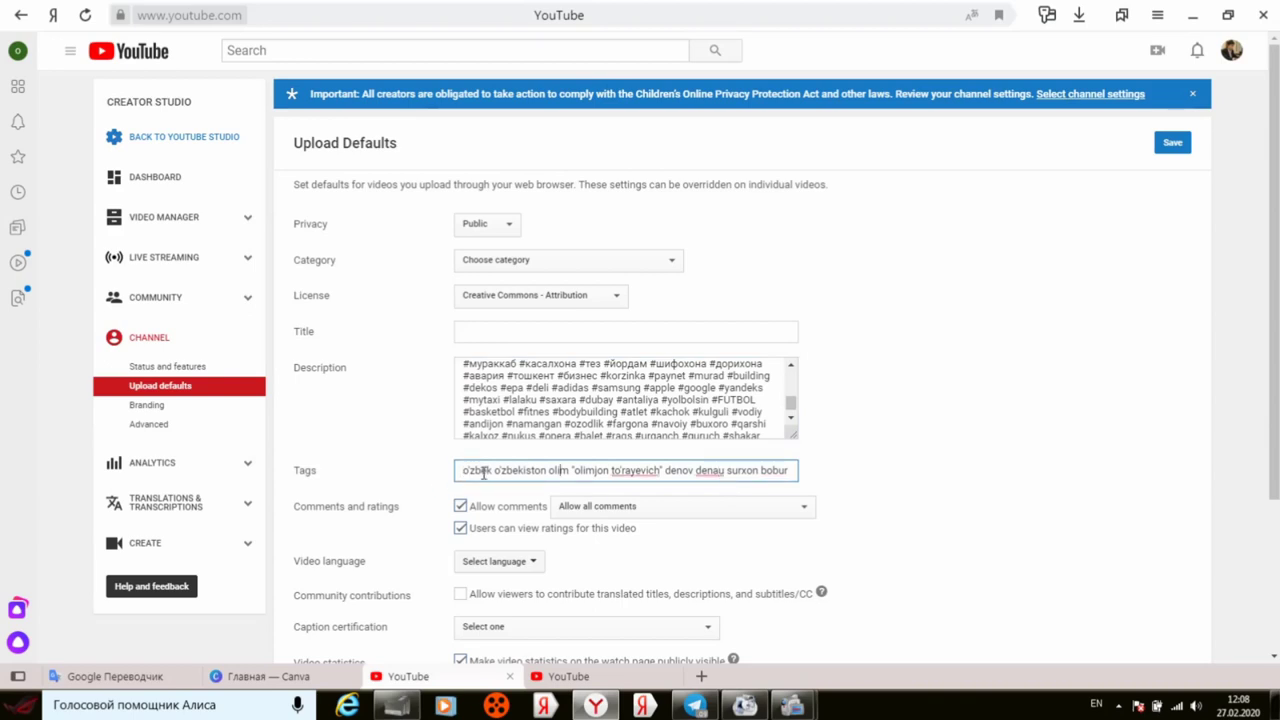
{"action": "key", "text": "Right"}
{"action": "key", "text": "Right"}
{"action": "key", "text": "Right"}
{"action": "key", "text": "Right"}
{"action": "key", "text": "Right"}
{"action": "key", "text": "Right"}
{"action": "key", "text": "Right"}
{"action": "key", "text": "Right"}
{"action": "key", "text": "Right"}
{"action": "key", "text": "Right"}
{"action": "key", "text": "Right"}
{"action": "key", "text": "Right"}
{"action": "key", "text": "Right"}
{"action": "key", "text": "Right"}
{"action": "key", "text": "Right"}
{"action": "key", "text": "Right"}
{"action": "key", "text": "Right"}
{"action": "key", "text": "Right"}
{"action": "key", "text": "Right"}
{"action": "key", "text": "Right"}
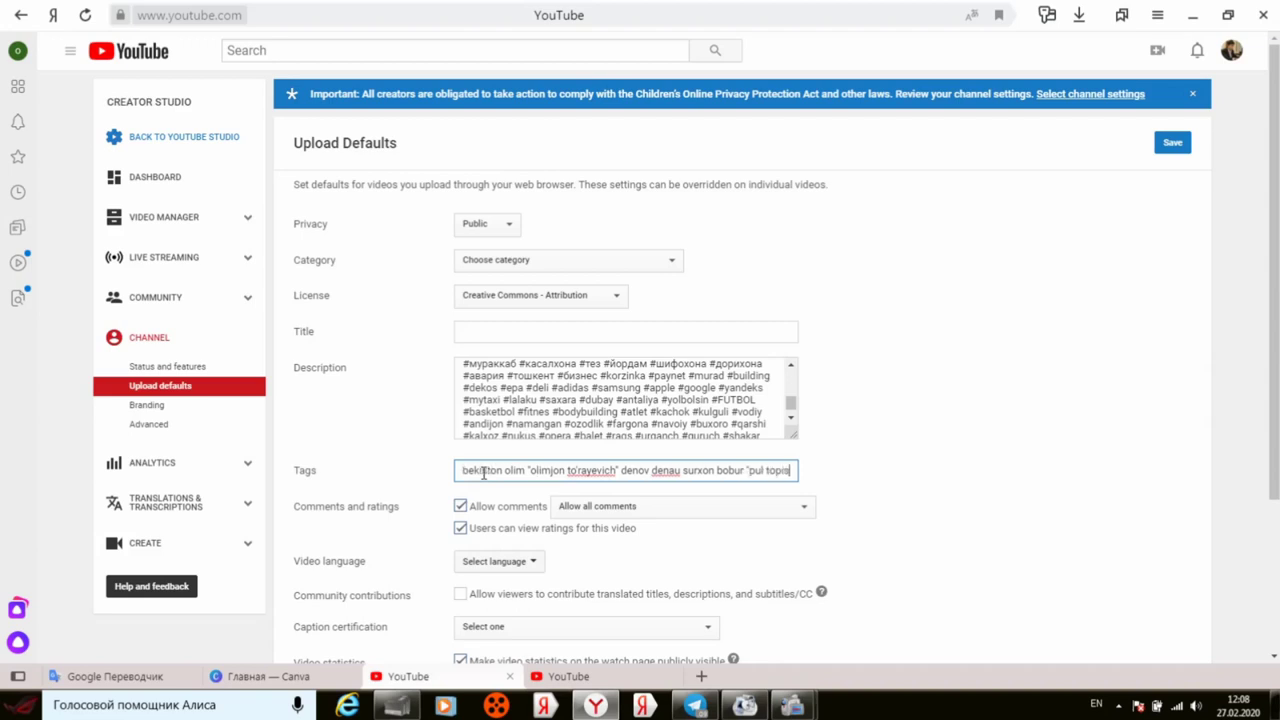
{"action": "key", "text": "Right"}
{"action": "key", "text": "Right"}
{"action": "key", "text": "Right"}
{"action": "key", "text": "Right"}
{"action": "key", "text": "Right"}
{"action": "key", "text": "Right"}
{"action": "key", "text": "Right"}
{"action": "key", "text": "Right"}
{"action": "key", "text": "Right"}
{"action": "key", "text": "Right"}
{"action": "key", "text": "Right"}
{"action": "key", "text": "Right"}
{"action": "key", "text": "Right"}
{"action": "key", "text": "Right"}
{"action": "key", "text": "Right"}
{"action": "key", "text": "Right"}
{"action": "key", "text": "Right"}
{"action": "key", "text": "Right"}
{"action": "key", "text": "Right"}
{"action": "key", "text": "Right"}
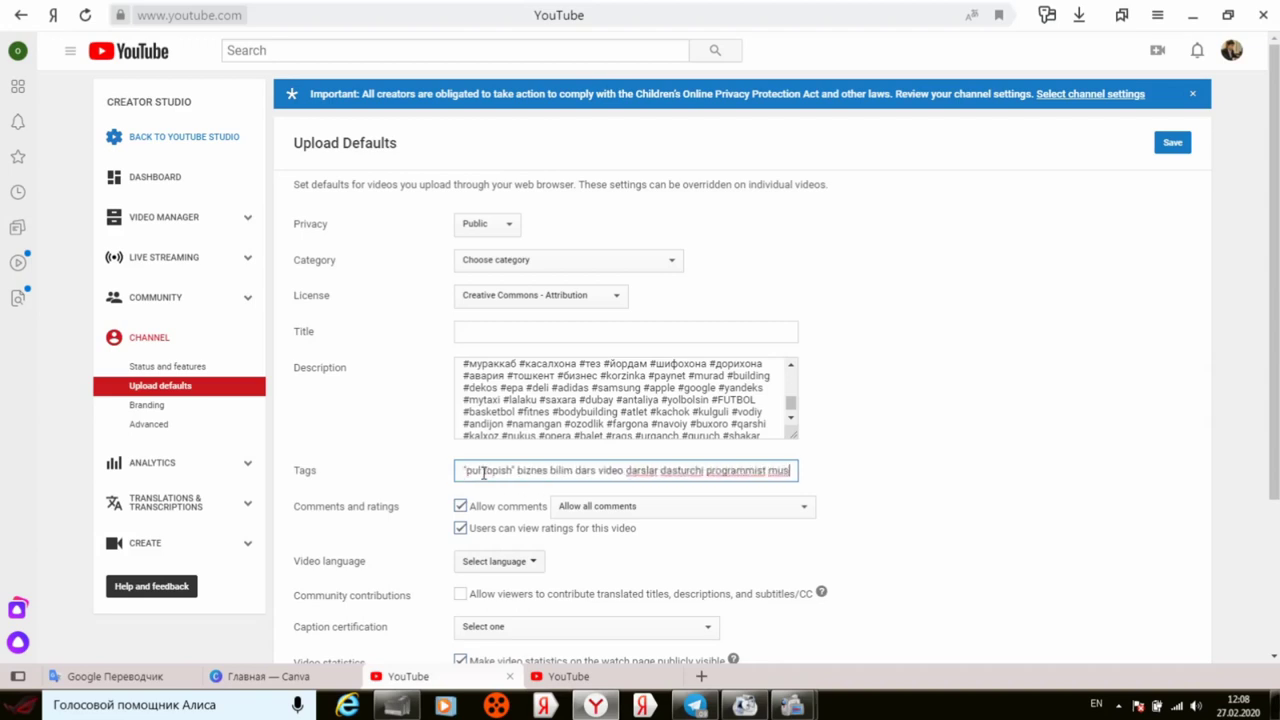
{"action": "key", "text": "Right"}
{"action": "key", "text": "Right"}
{"action": "key", "text": "Right"}
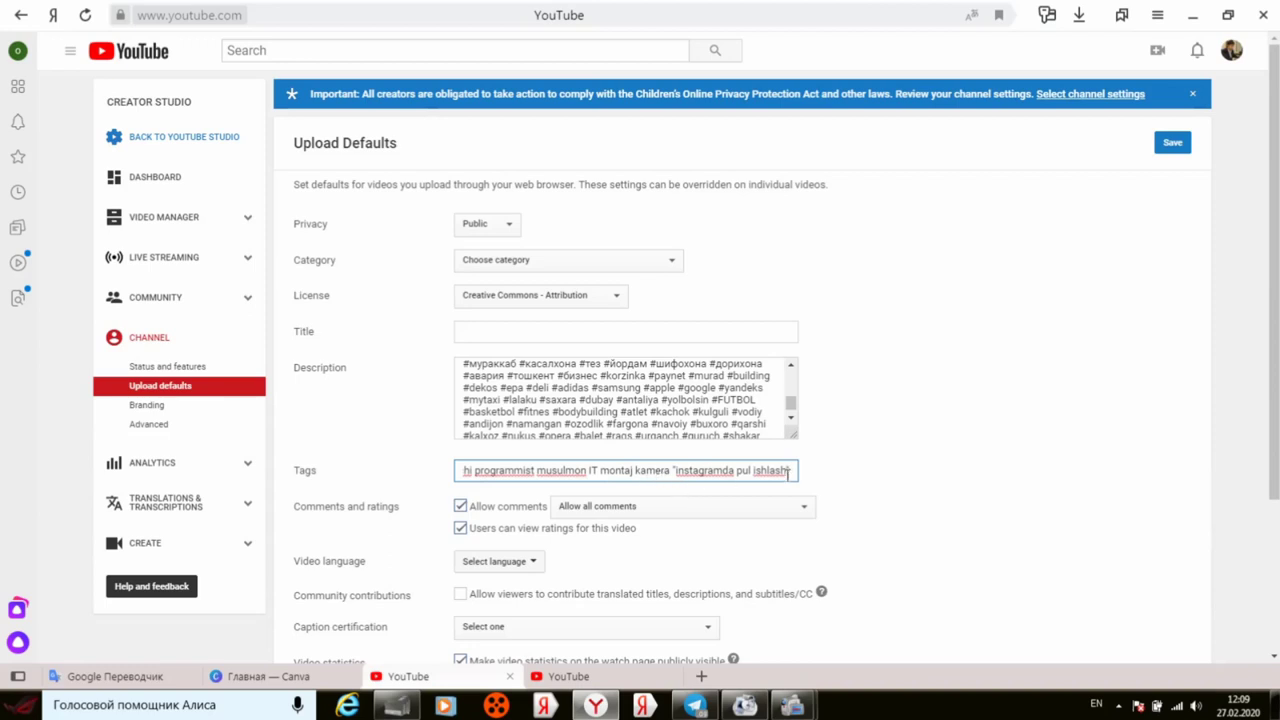
{"action": "type", "text": "\"biznes"}
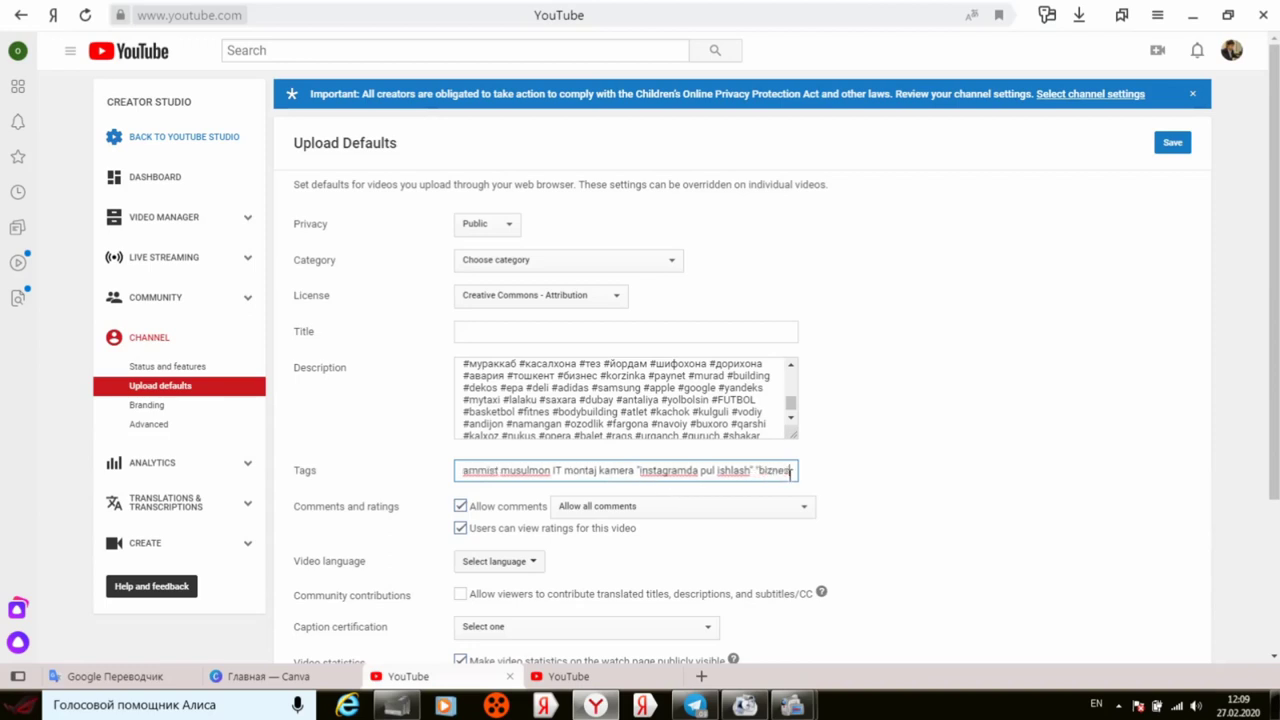
{"action": "type", "text": " qilish\" \"youtubda bizne"}
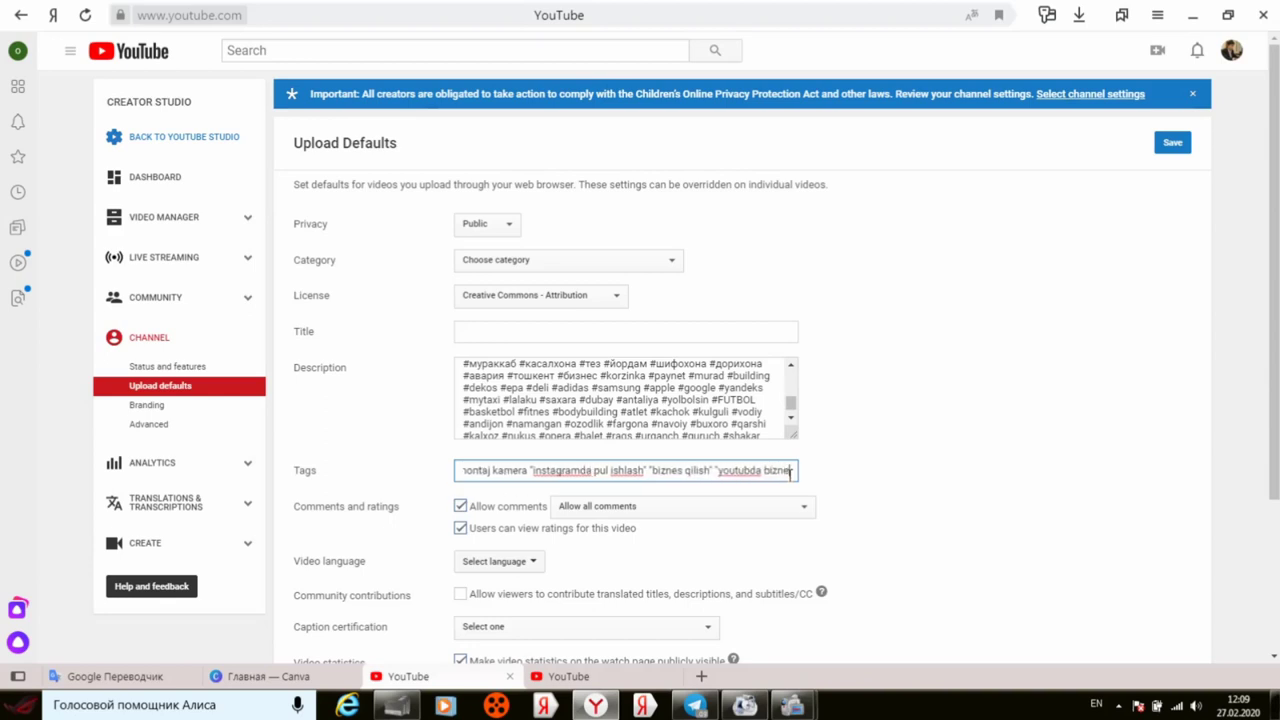
{"action": "type", "text": "s qilish\" yangiliklar qiziqarli \"top blogerlar\" \"top vloger"}
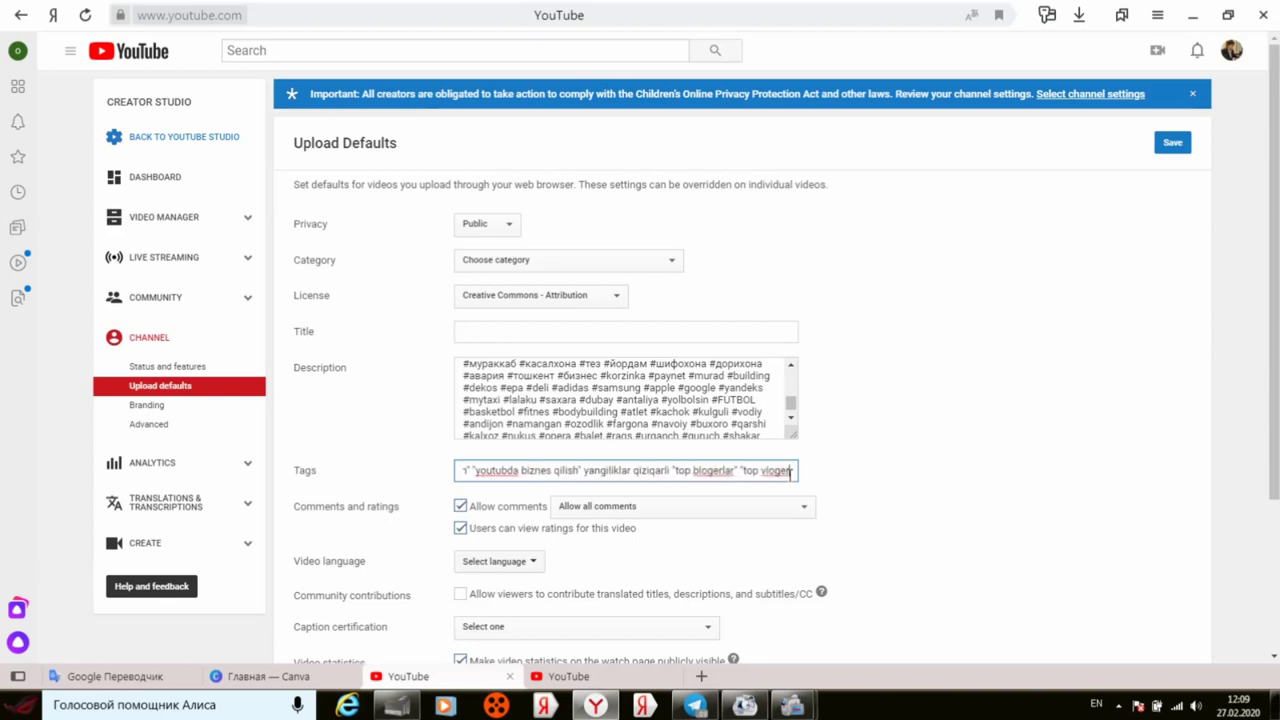
{"action": "type", "text": "lar\" o'zbekiston24 алпомиш uzbekcha \"uzbek tilida\" узбекистон"}
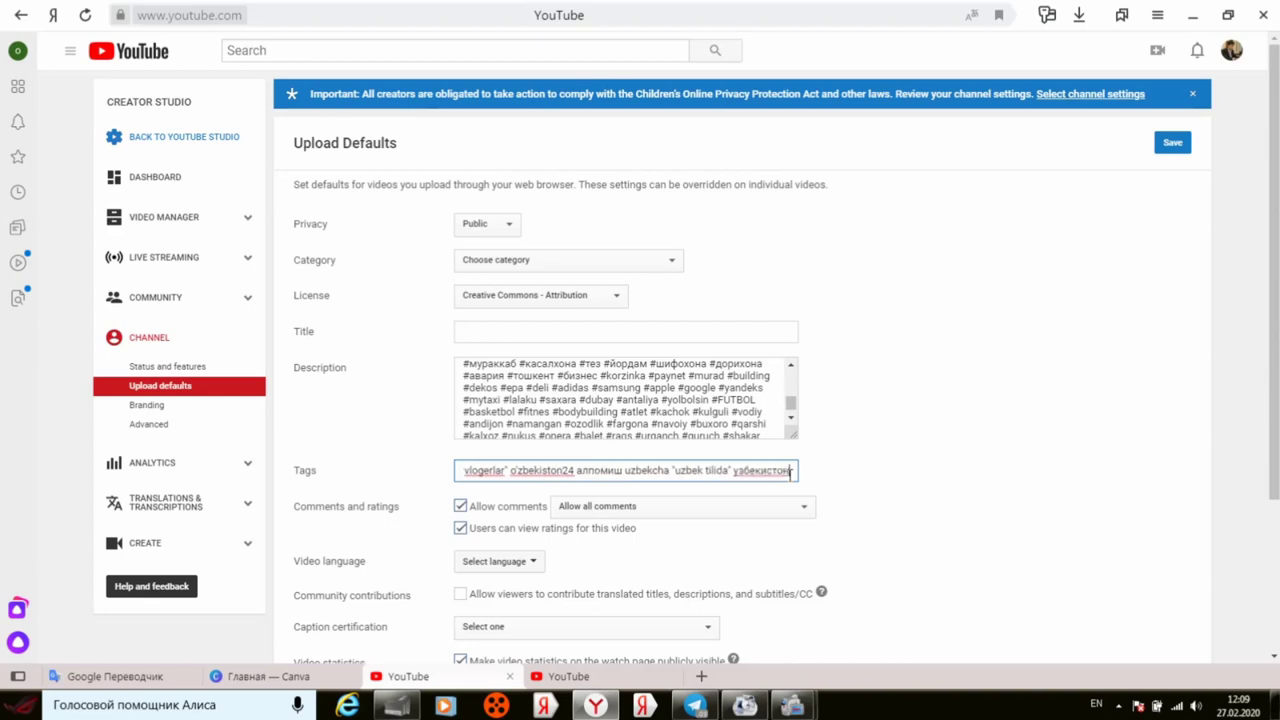
{"action": "type", "text": " узбекча bolajon24 bolajon мултфилм миттивой болажон24 maktab bog'cha еркатой"}
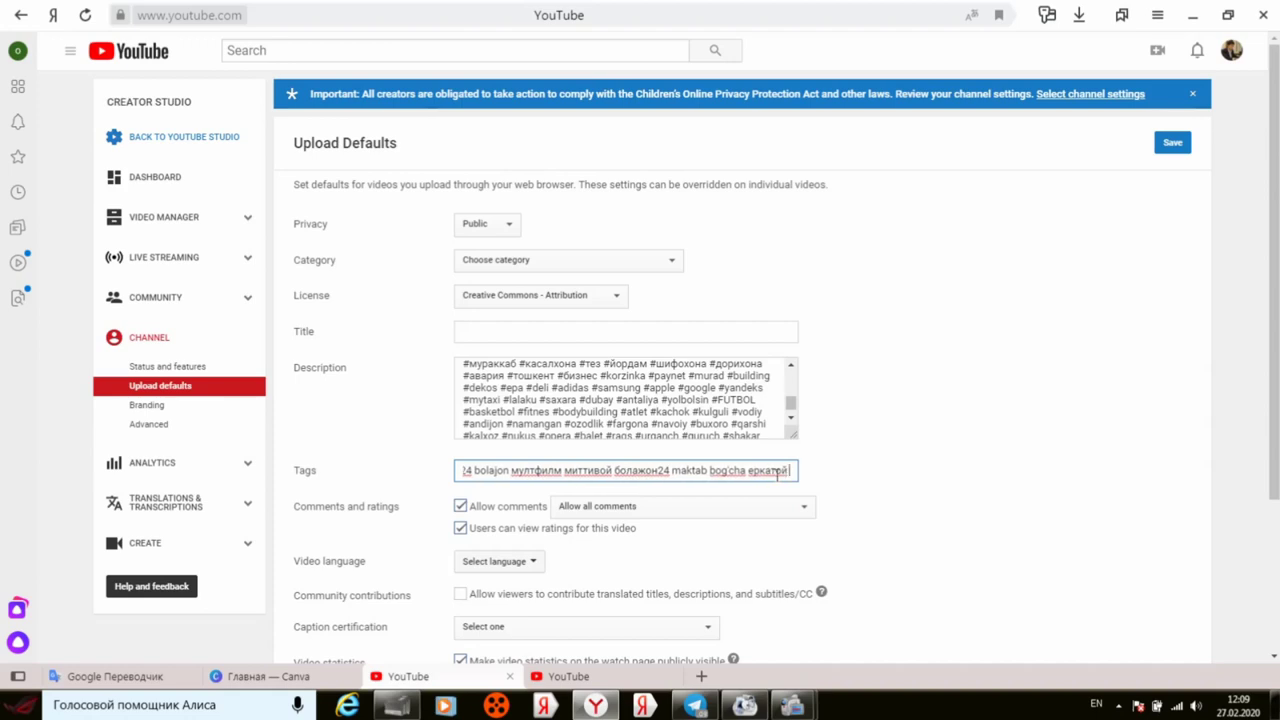
- Append "test uchun, pul ishlash," to the end of the default tags
{"action": "type", "text": " test"}
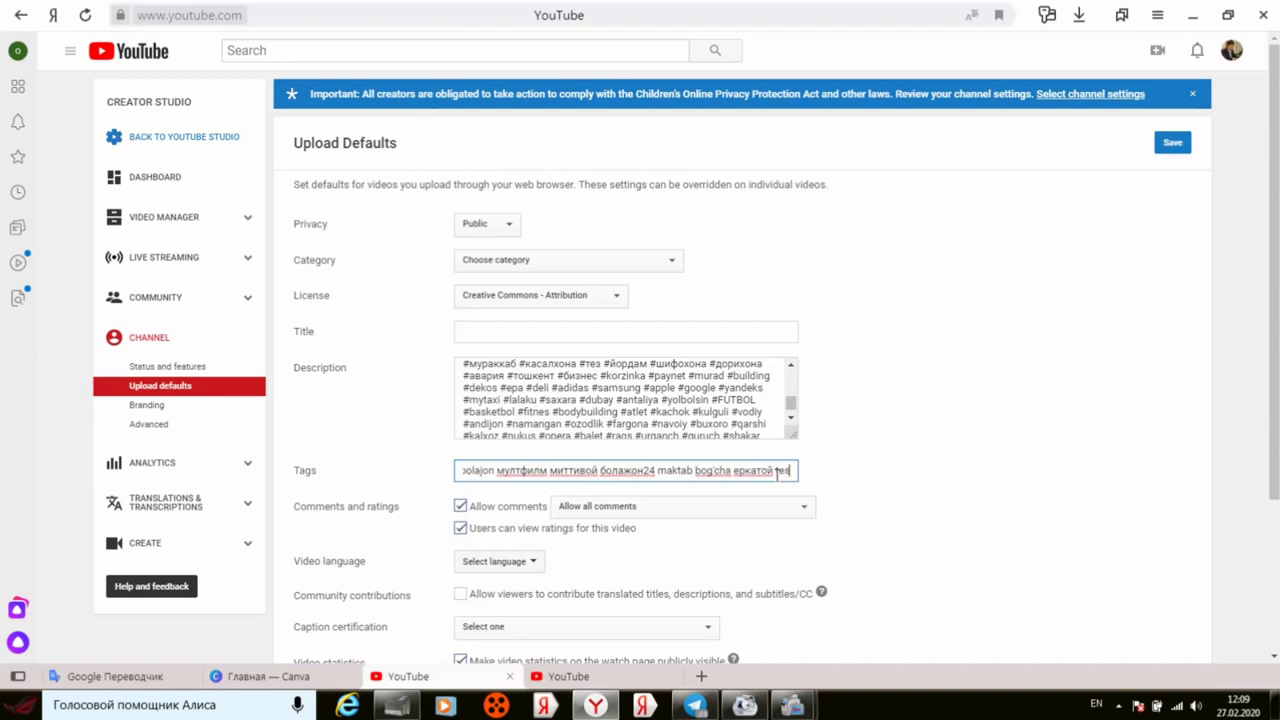
{"action": "type", "text": " u"}
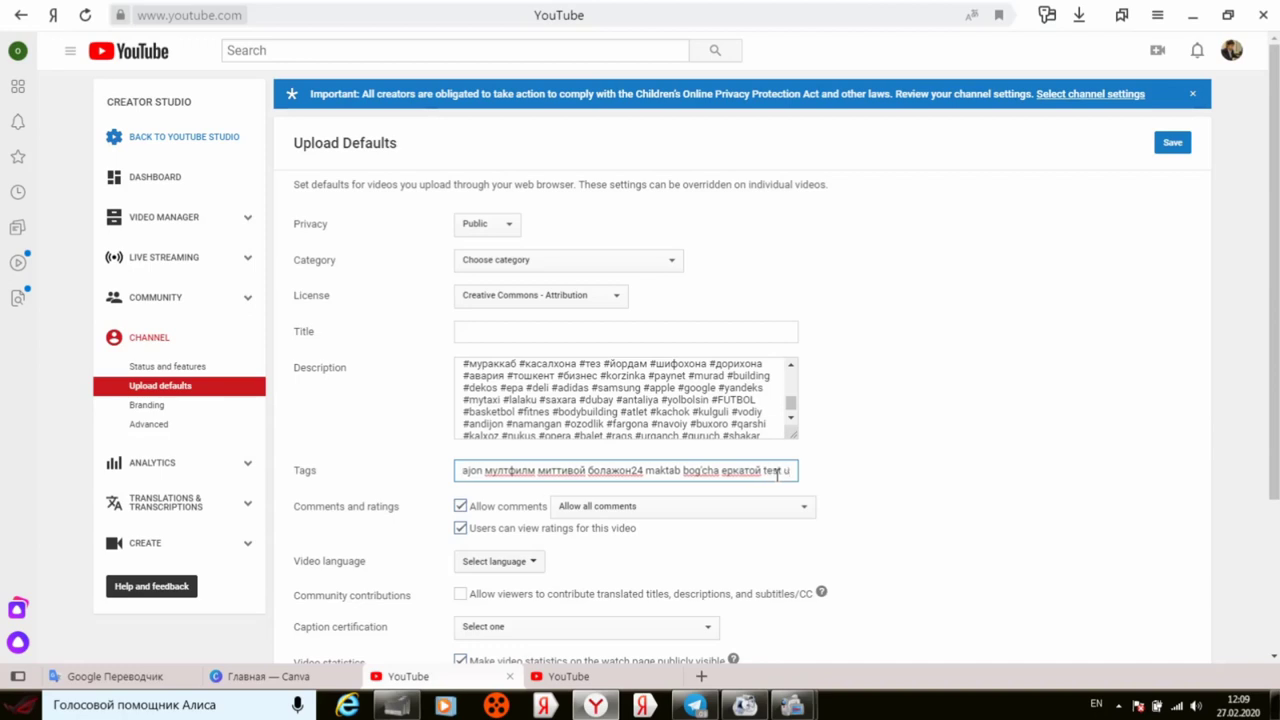
{"action": "type", "text": "chun"}
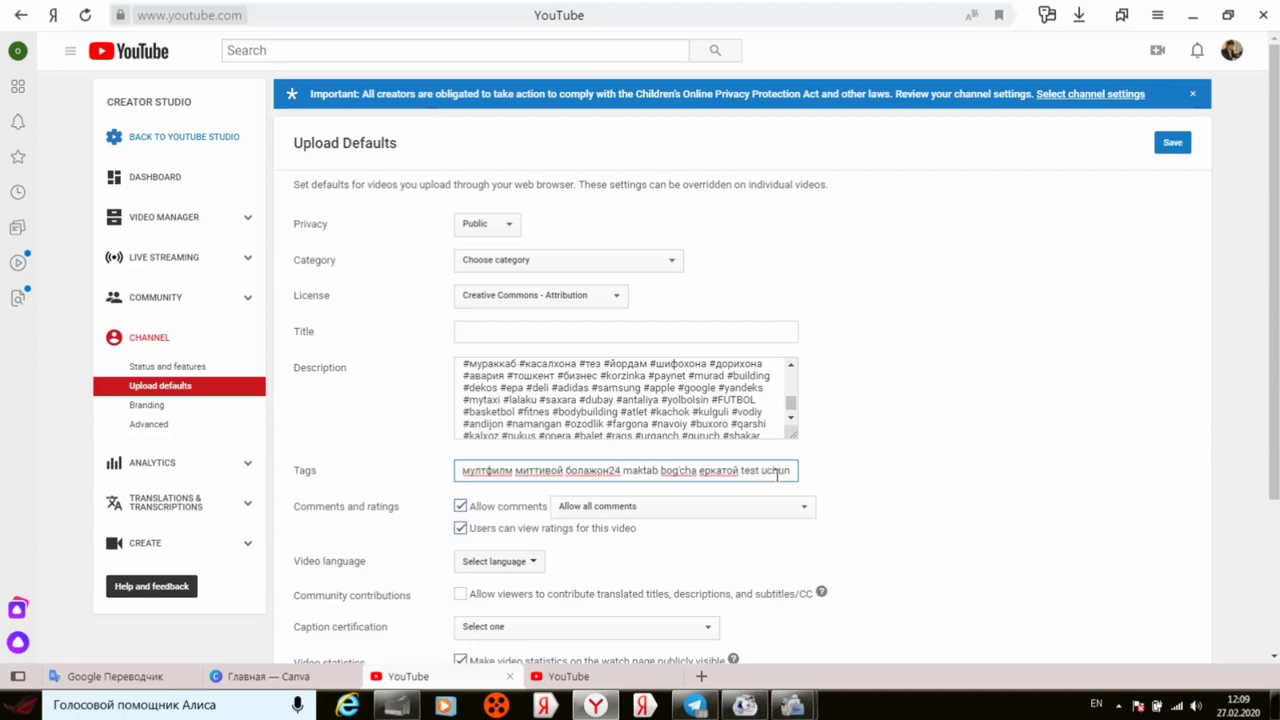
{"action": "type", "text": ","}
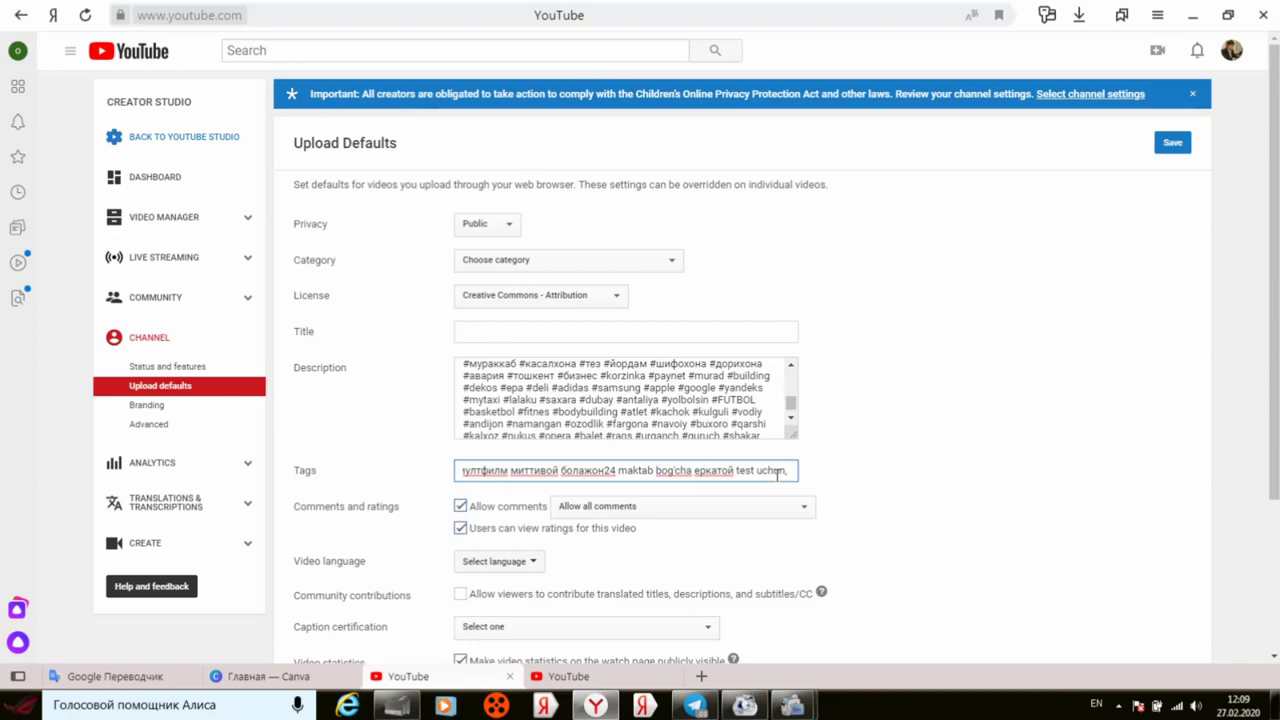
{"action": "type", "text": "pul"}
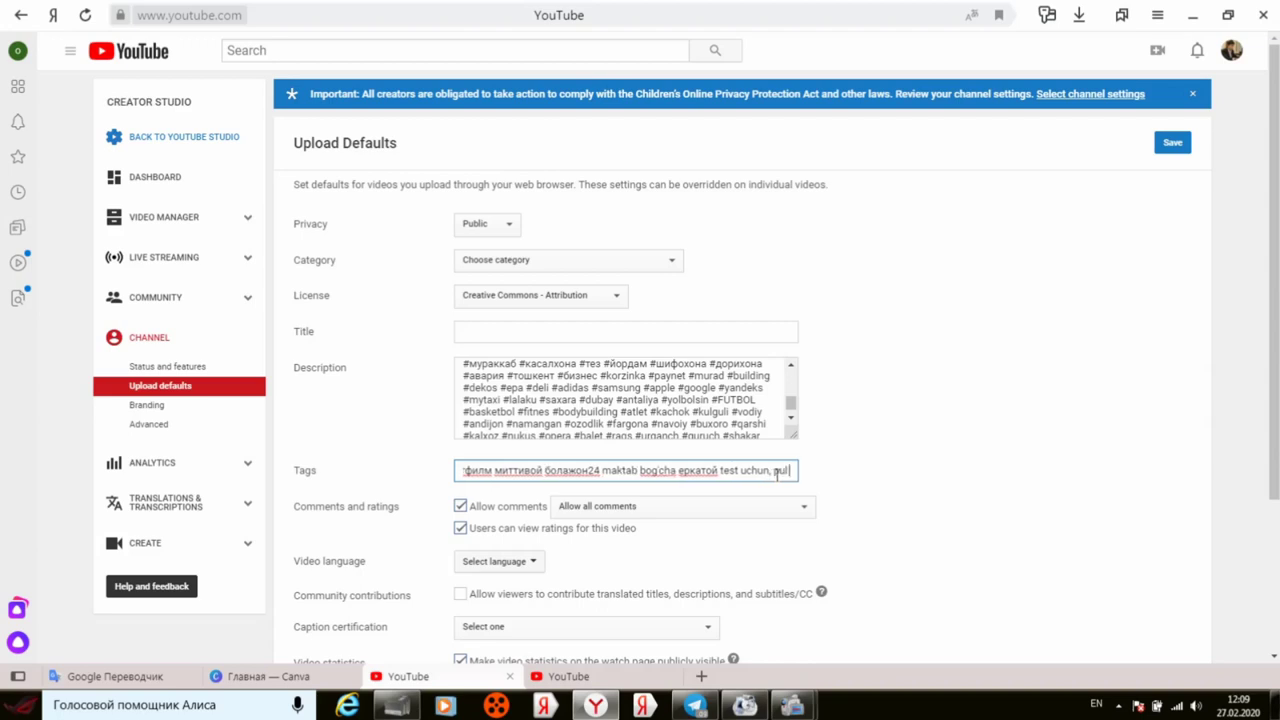
{"action": "type", "text": " ishlash"}
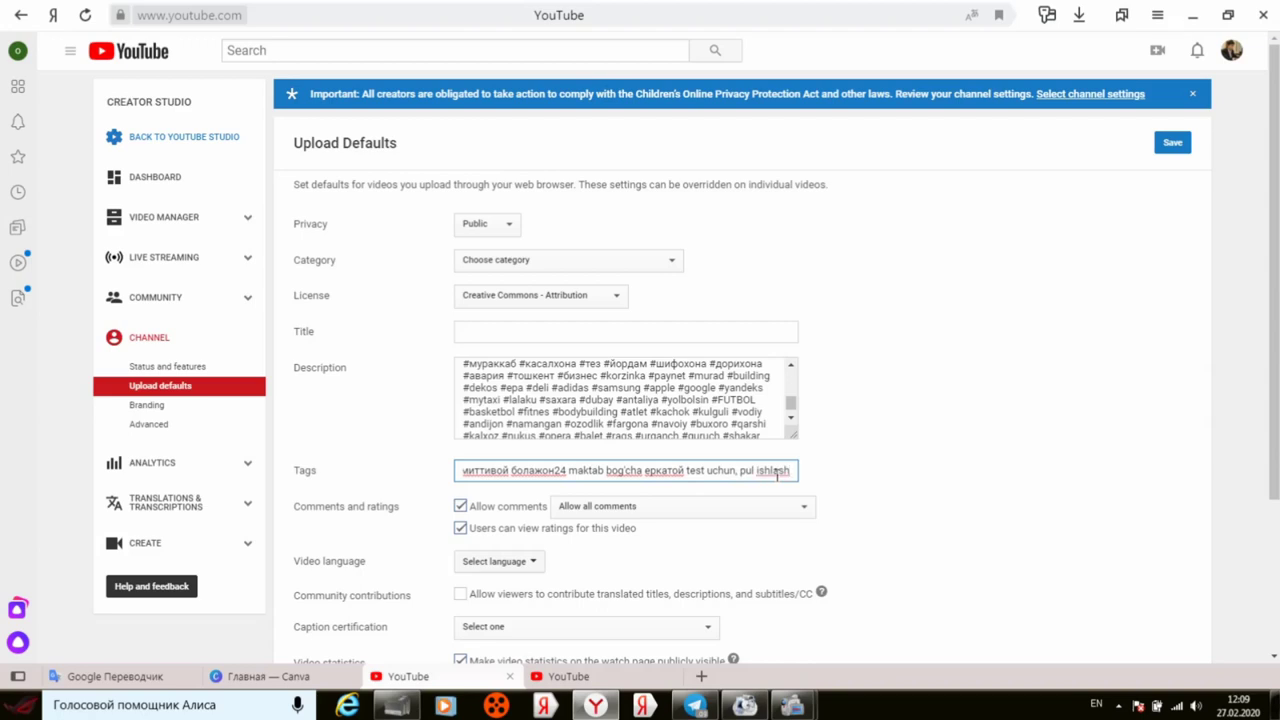
{"action": "type", "text": ","}
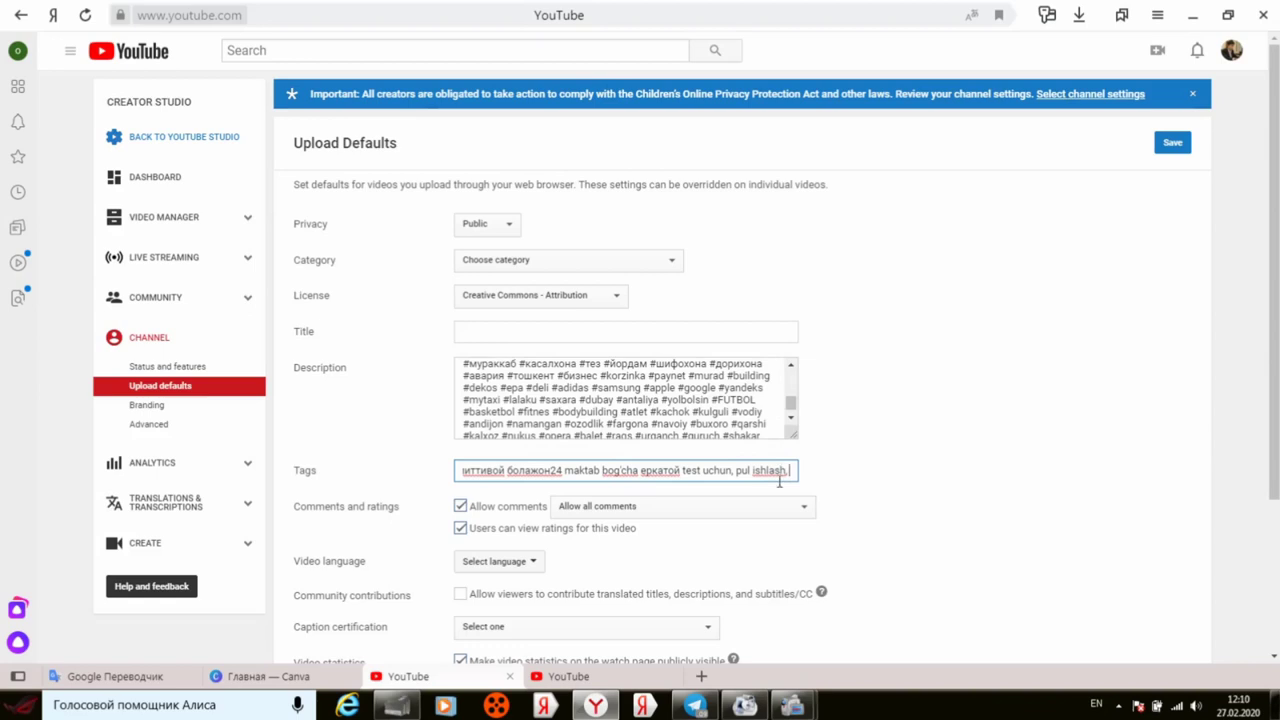
- Save the changed upload defaults
{"action": "scroll", "coordinate": [740, 524], "scroll_direction": "down", "scroll_amount": 2}
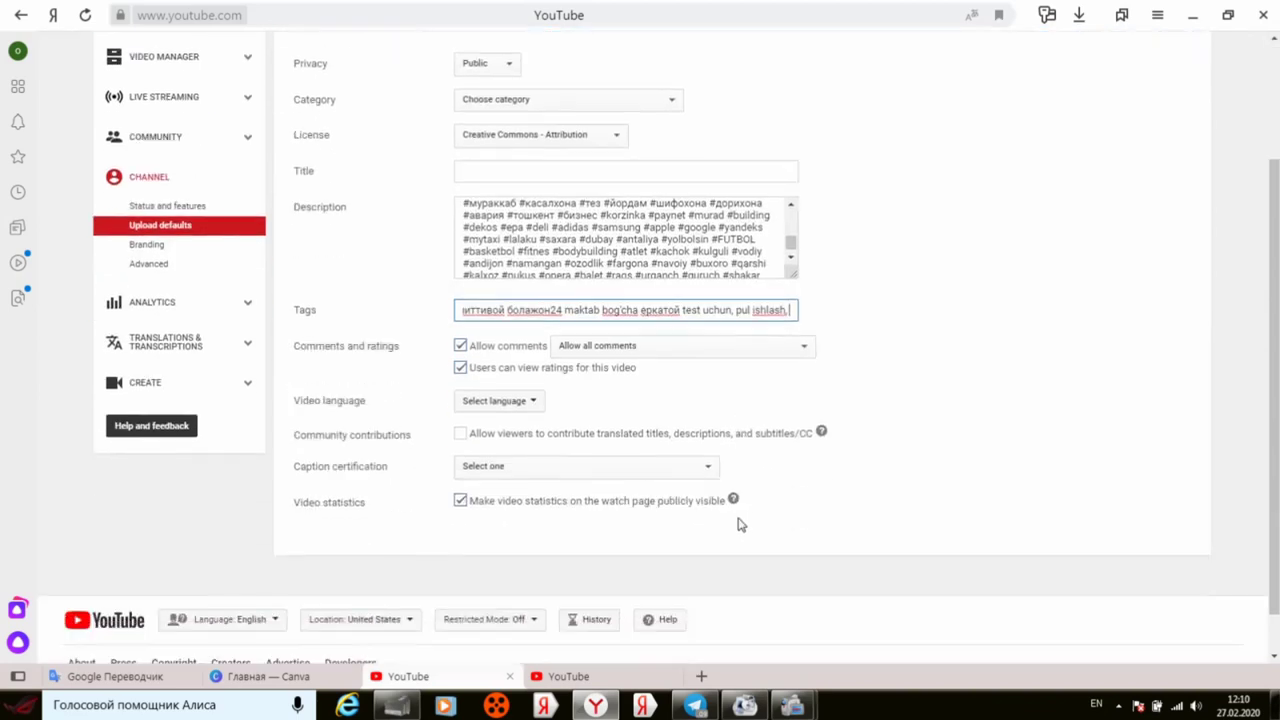
{"action": "scroll", "coordinate": [740, 524], "scroll_direction": "down", "scroll_amount": 1}
{"action": "scroll", "coordinate": [738, 523], "scroll_direction": "up", "scroll_amount": 2}
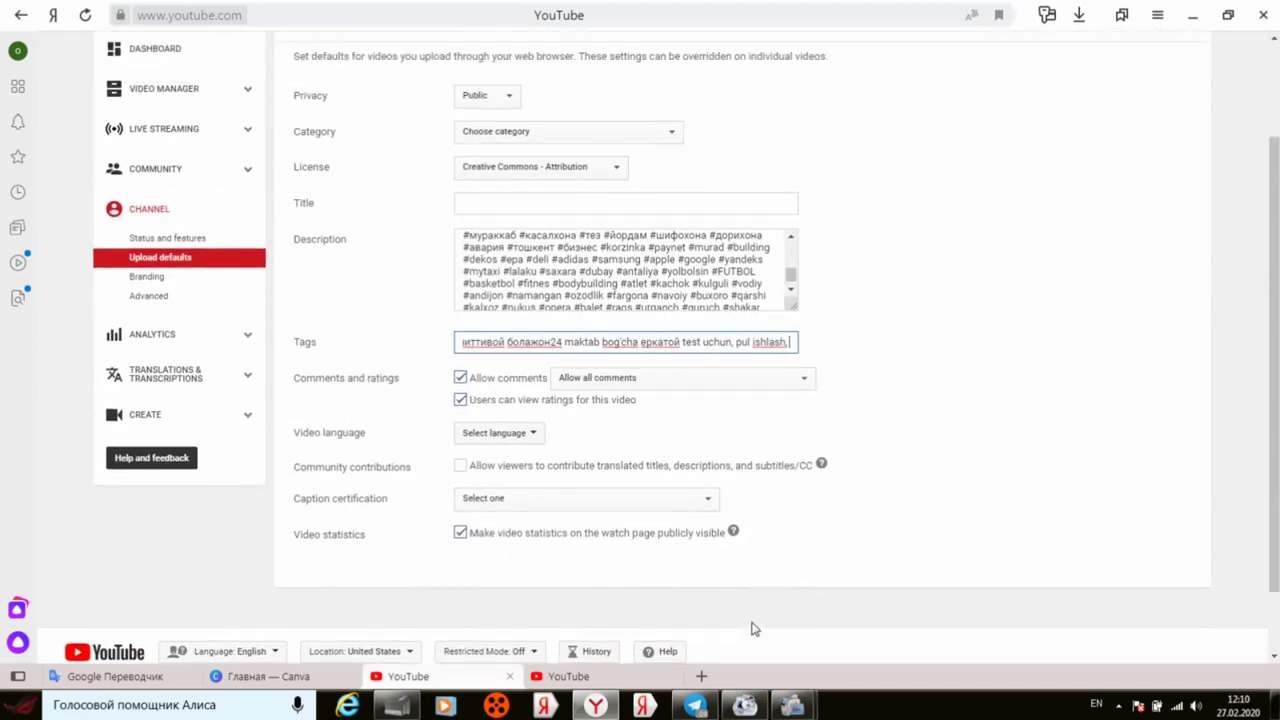
{"action": "scroll", "coordinate": [682, 282], "scroll_direction": "up", "scroll_amount": 4}
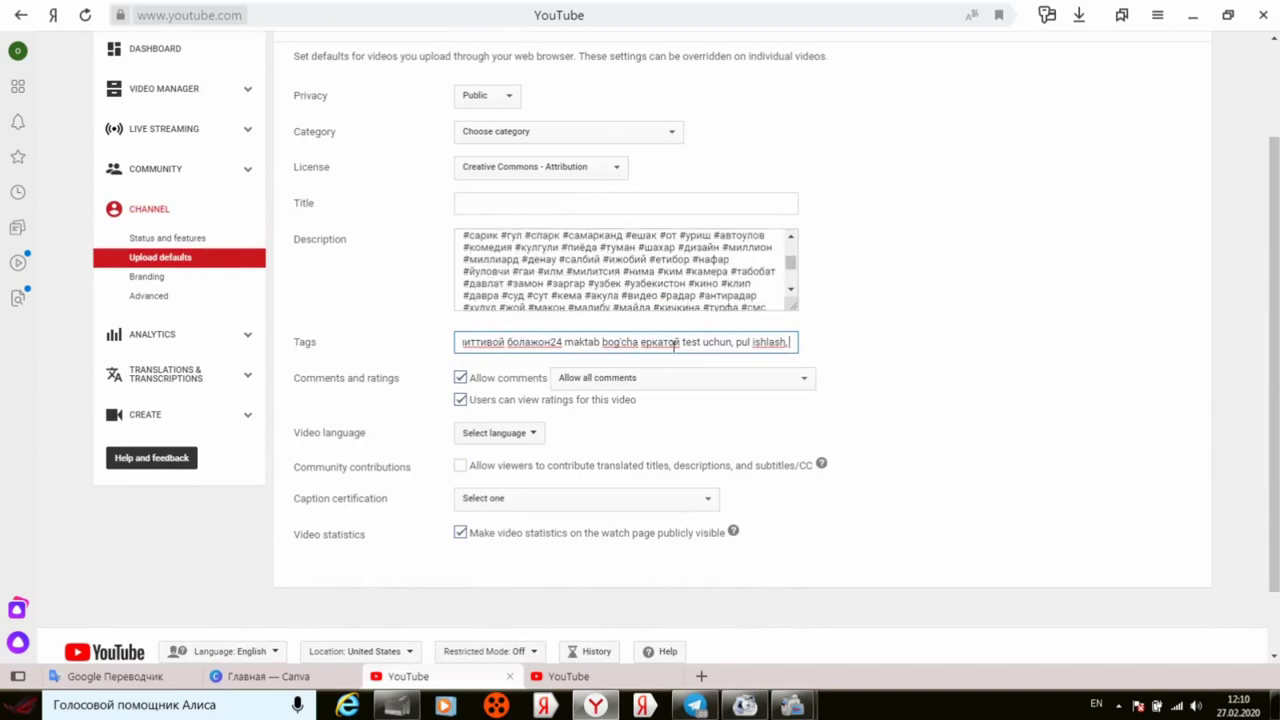
{"action": "scroll", "coordinate": [866, 362], "scroll_direction": "up", "scroll_amount": 3}
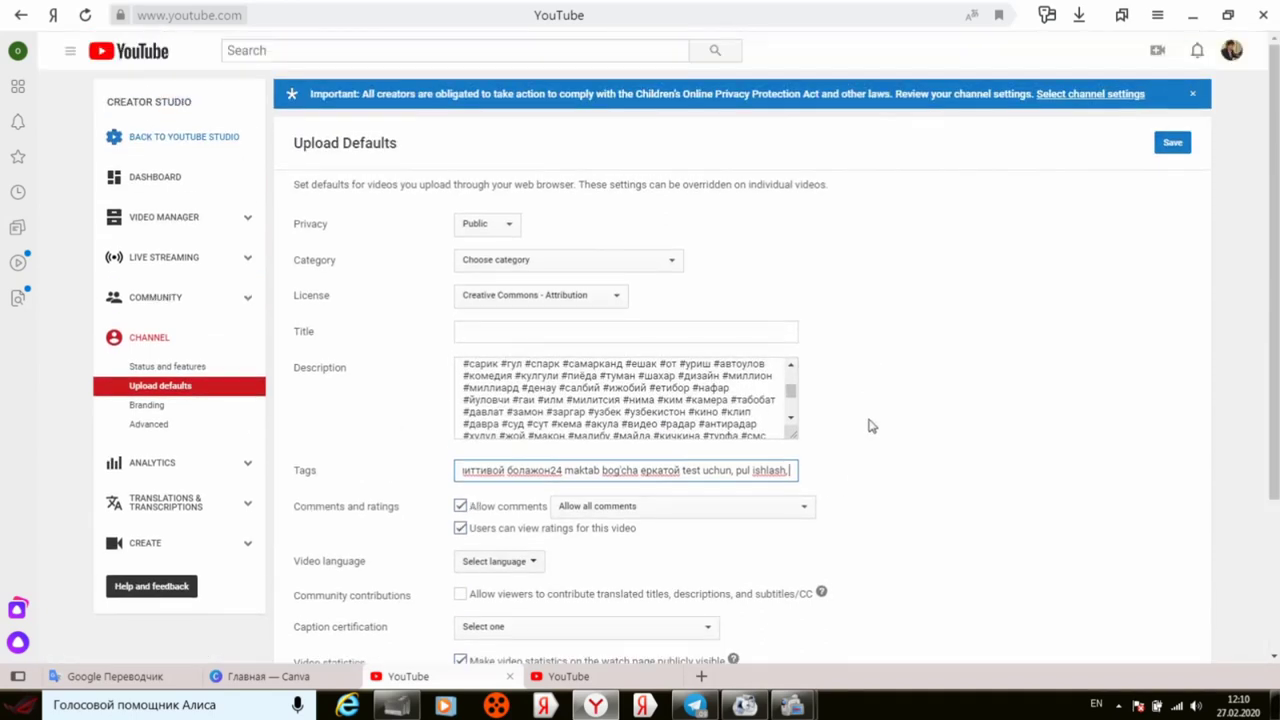
{"action": "left_click", "coordinate": [1174, 143]}
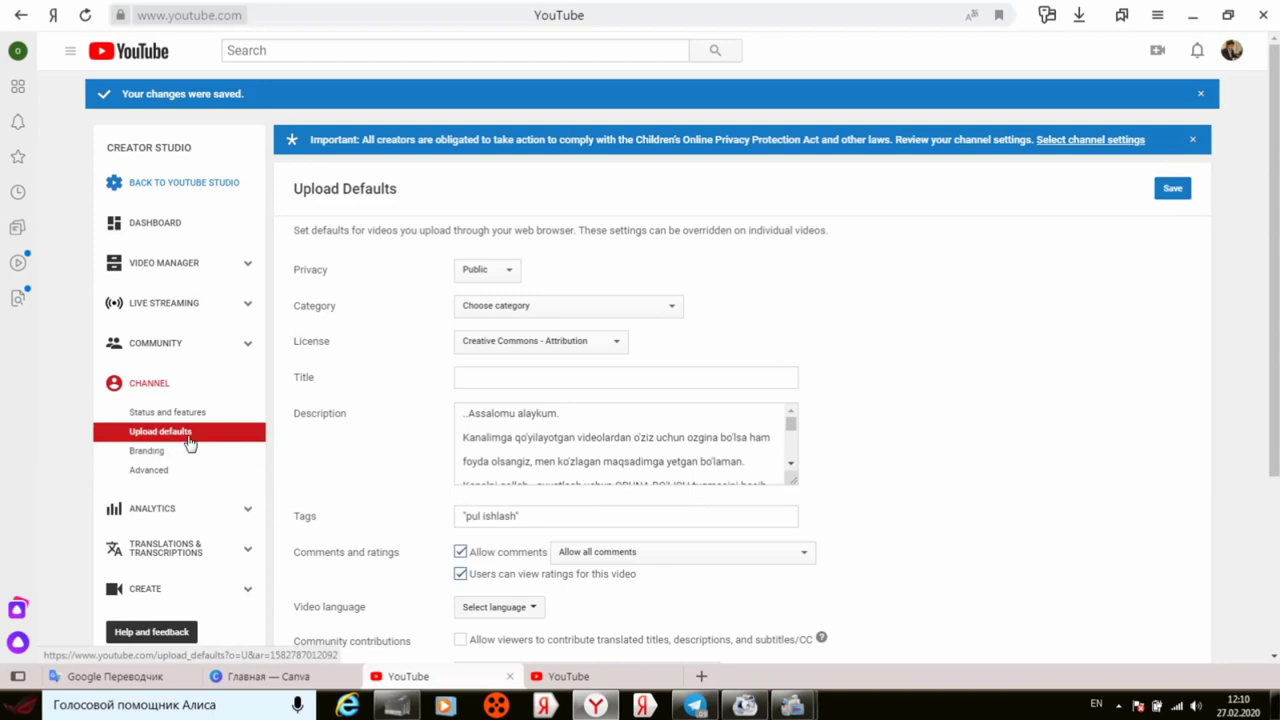
- Open the channel's Branding settings and examine the watermark upload dialog and its file selection without uploading an image
{"action": "left_click", "coordinate": [153, 456]}
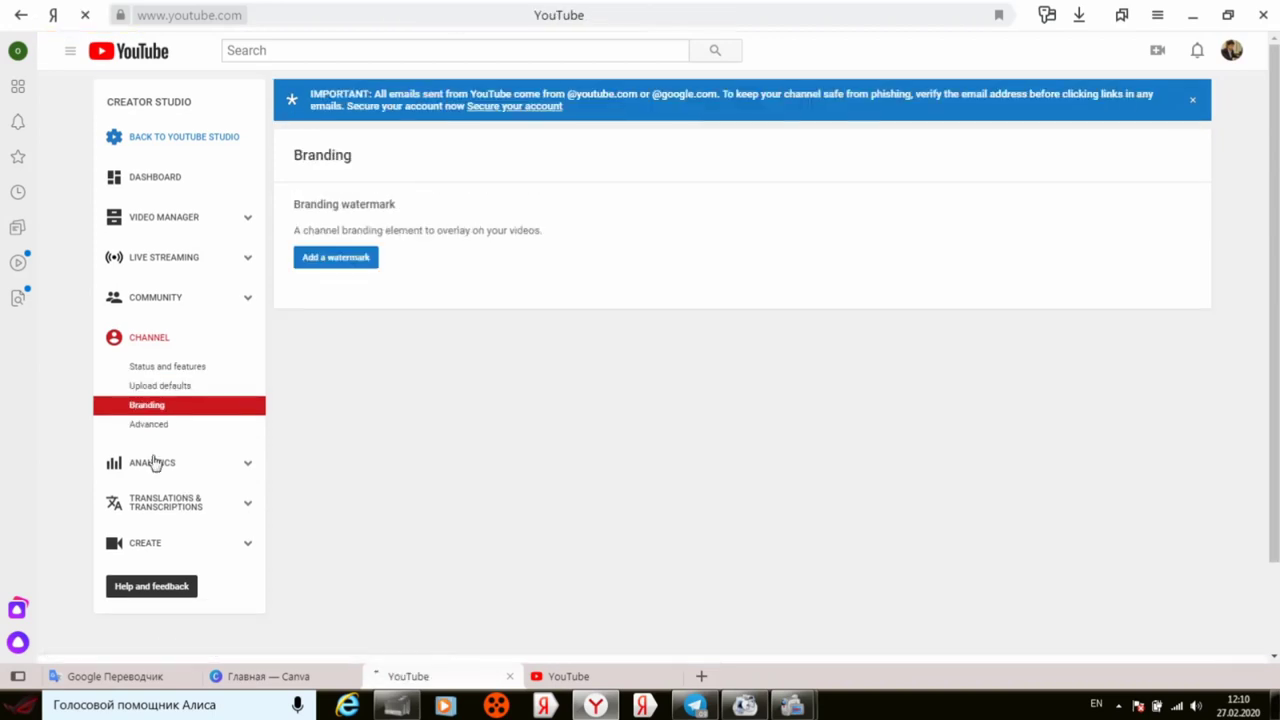
{"action": "left_click", "coordinate": [340, 262]}
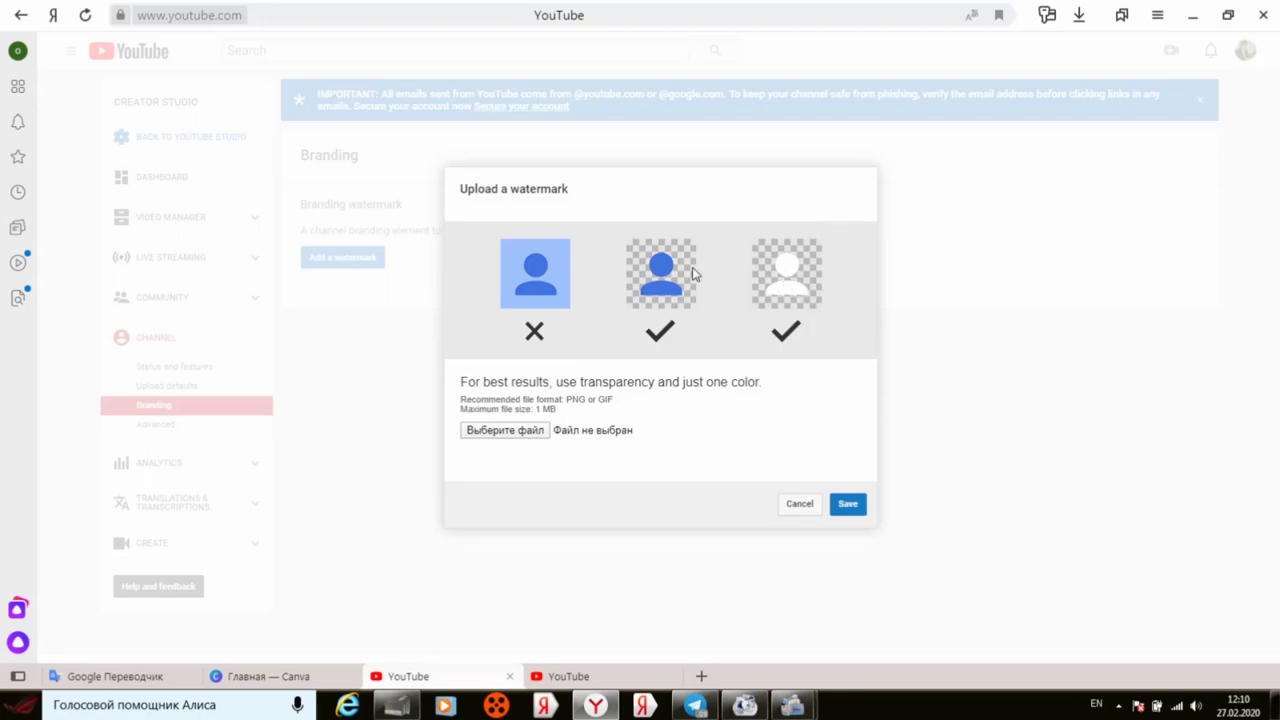
{"action": "left_click", "coordinate": [501, 437]}
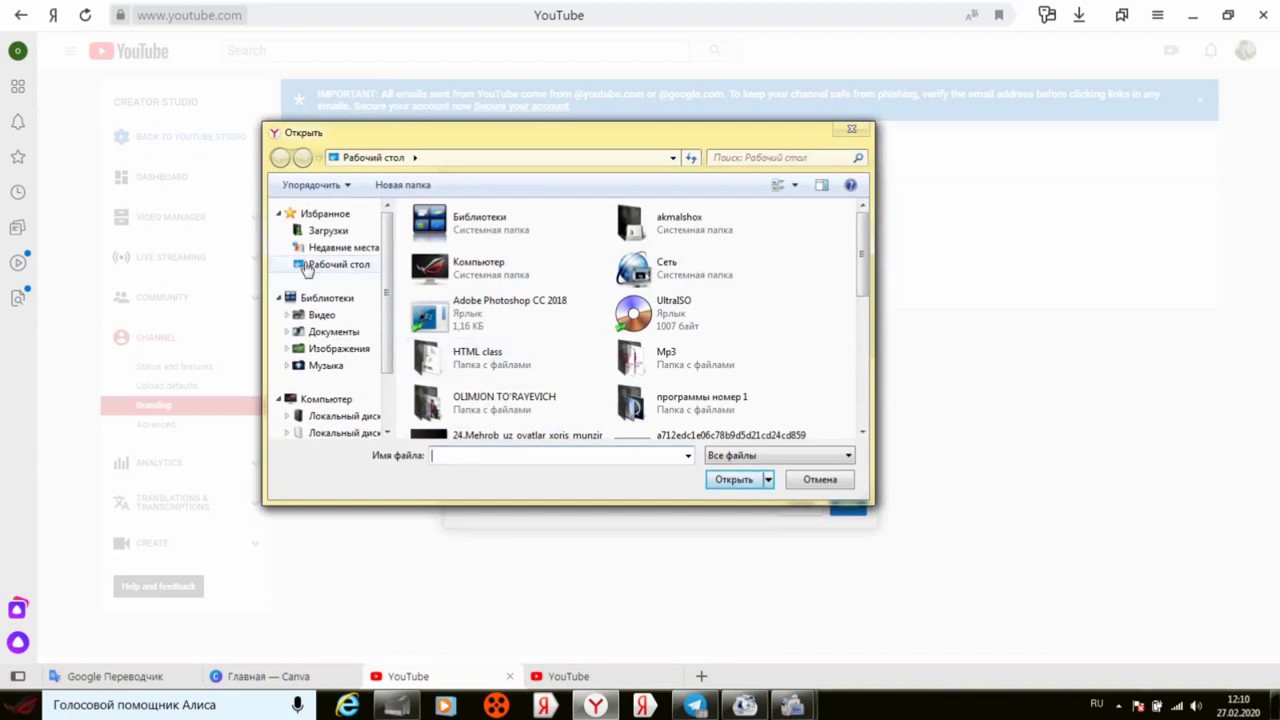
{"action": "left_click", "coordinate": [306, 268]}
{"action": "left_click_drag", "start_coordinate": [864, 253], "coordinate": [889, 220]}
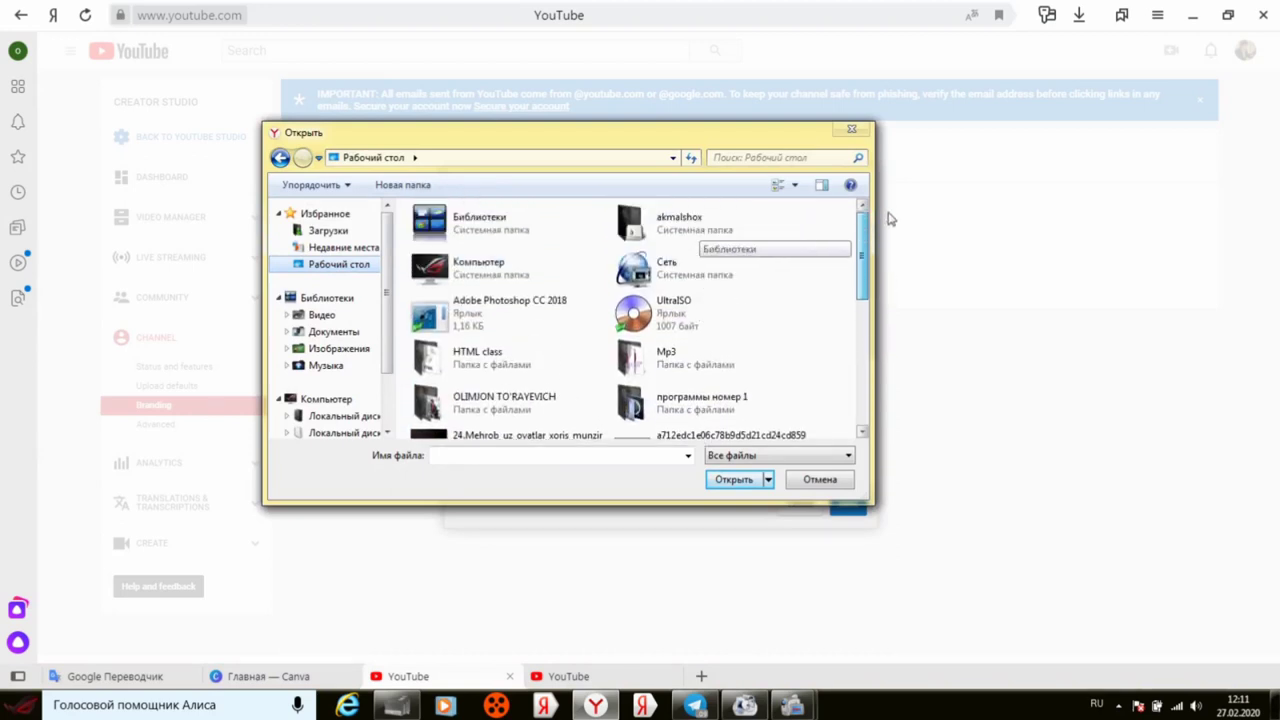
{"action": "left_click", "coordinate": [845, 132]}
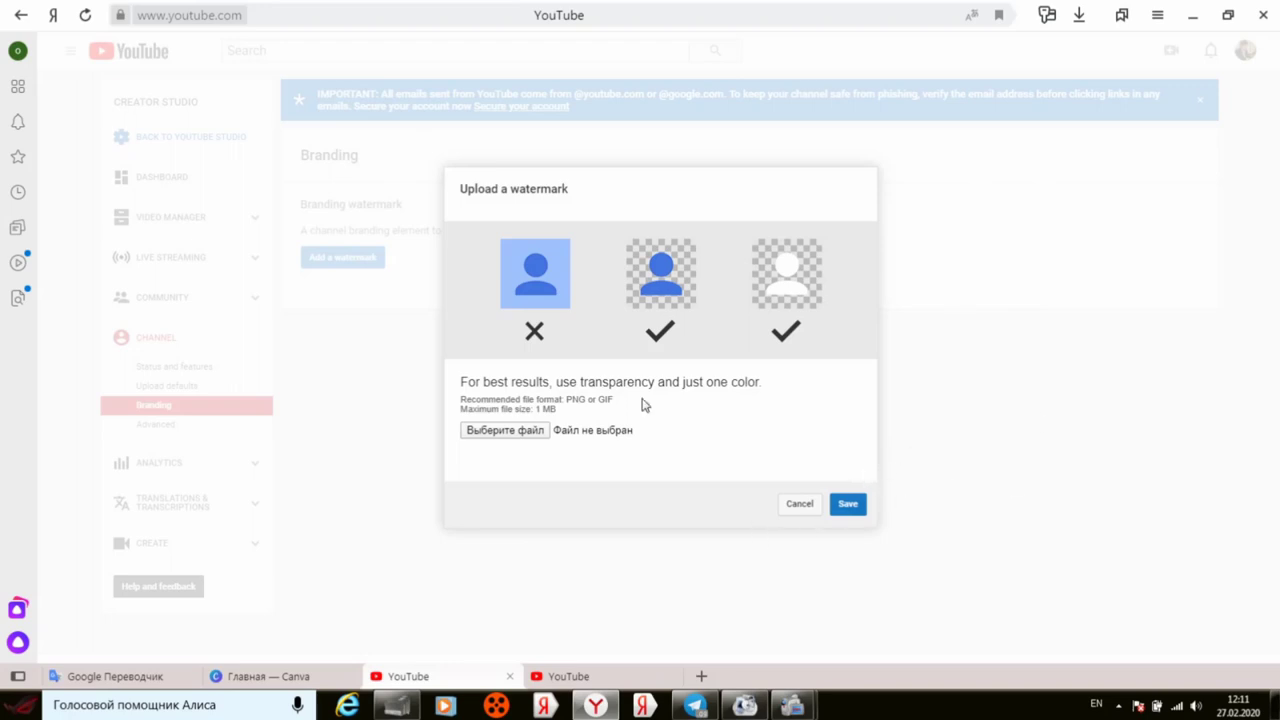
{"action": "left_click", "coordinate": [799, 504]}
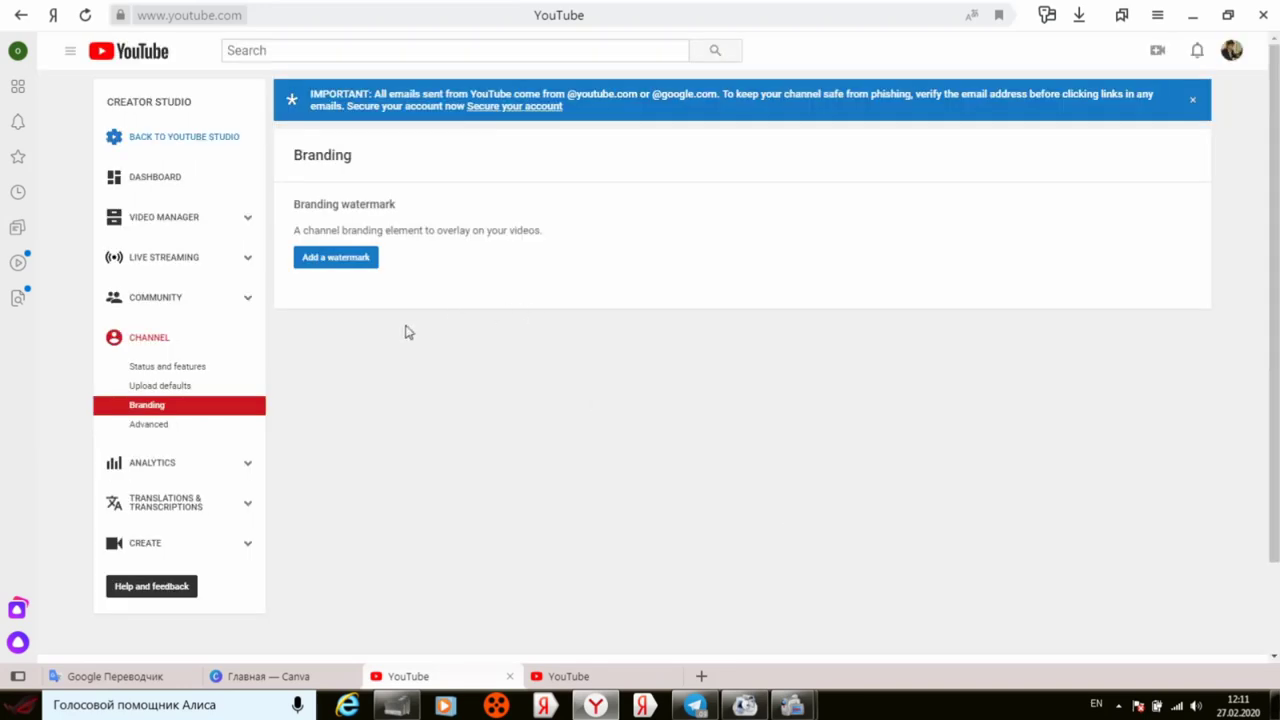
- Open the channel's Advanced settings, read through the existing channel keywords to the end, and look over the remaining options
{"action": "left_click", "coordinate": [147, 428]}
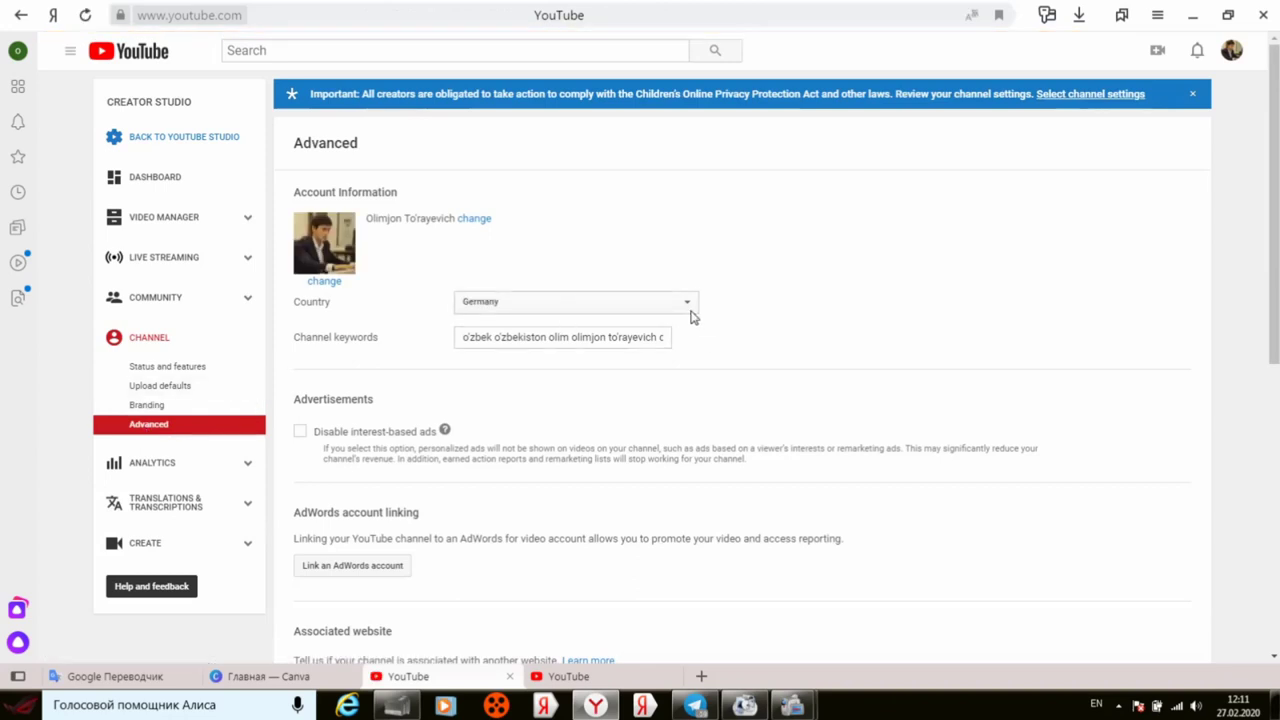
{"action": "left_click", "coordinate": [527, 337]}
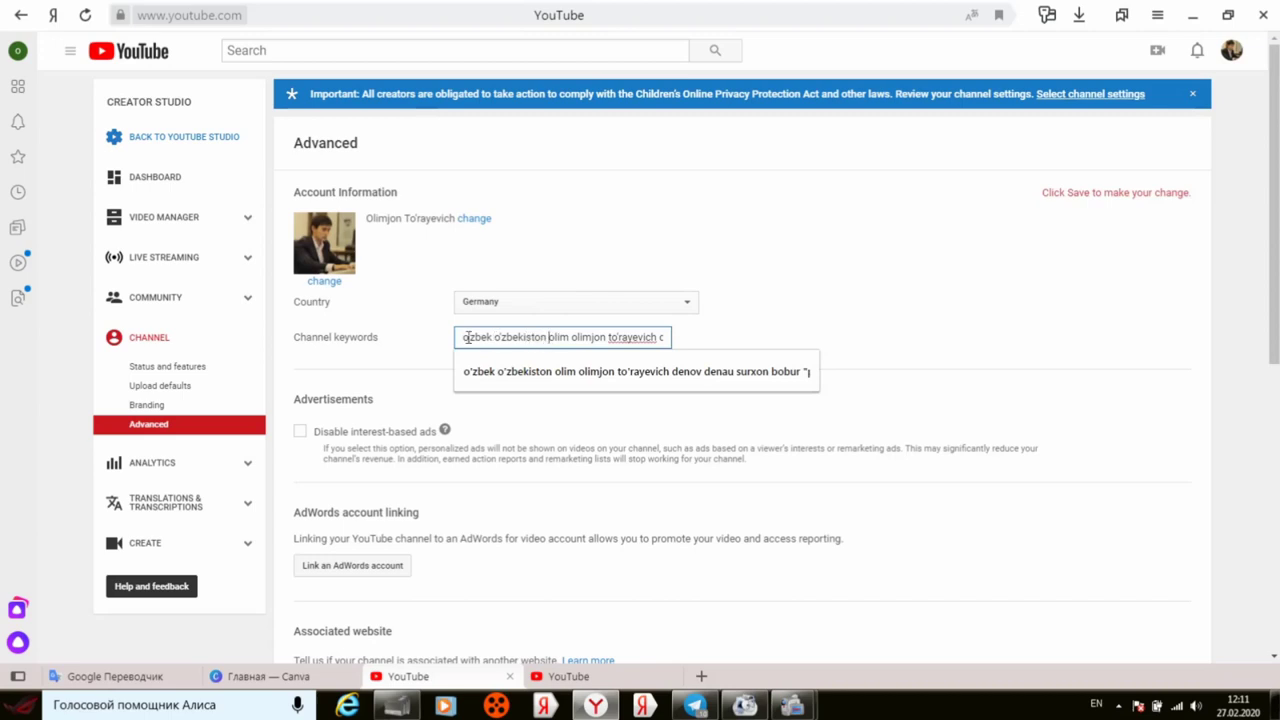
{"action": "left_click", "coordinate": [417, 328]}
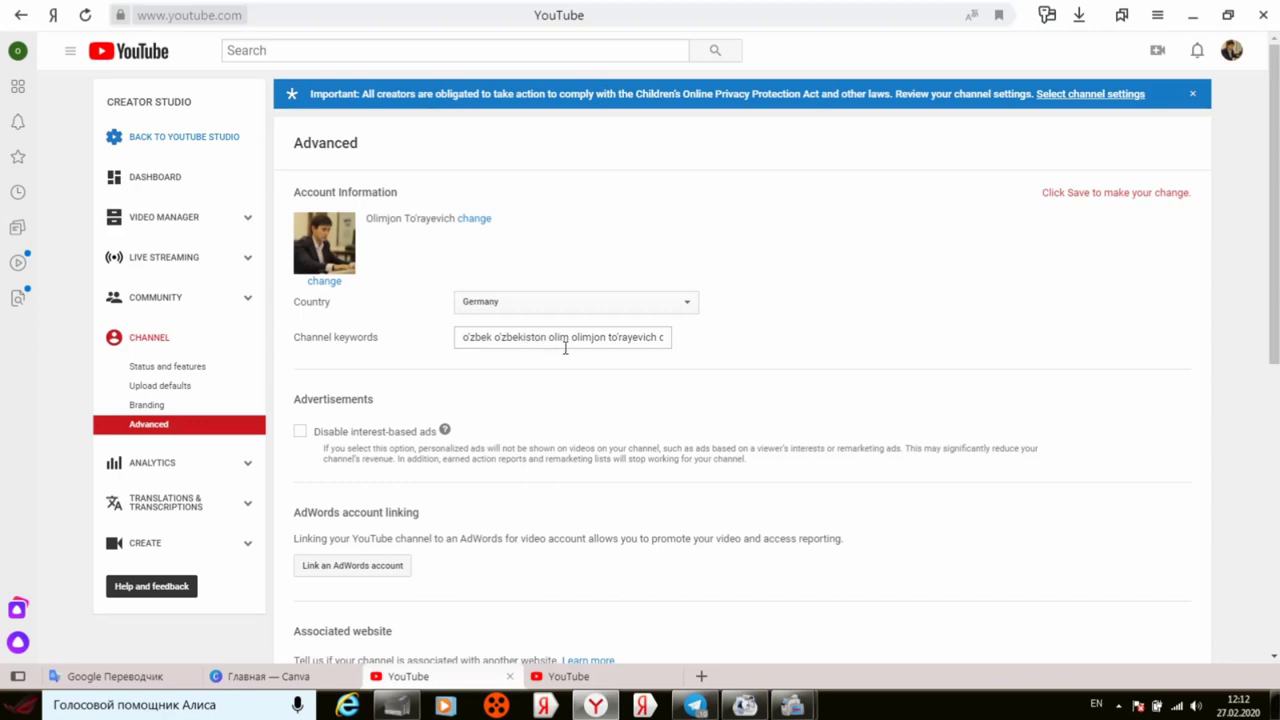
{"action": "left_click", "coordinate": [659, 340]}
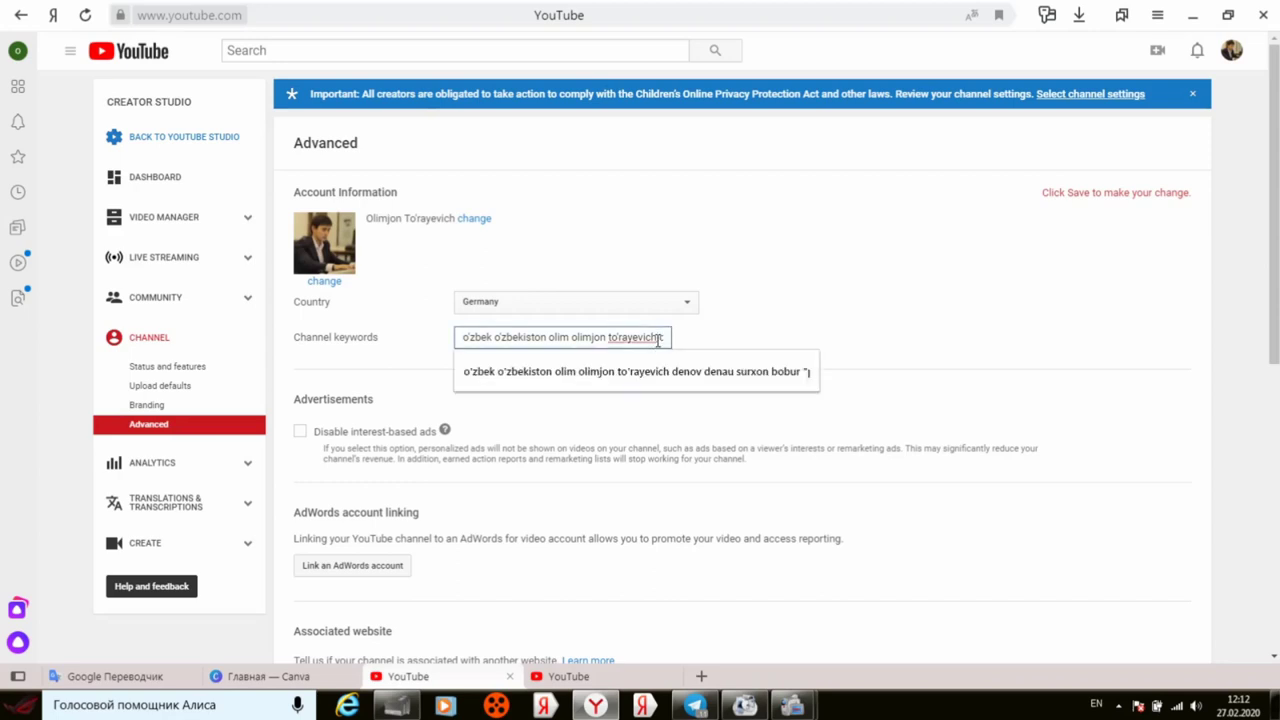
{"action": "type", "text": "\"de"}
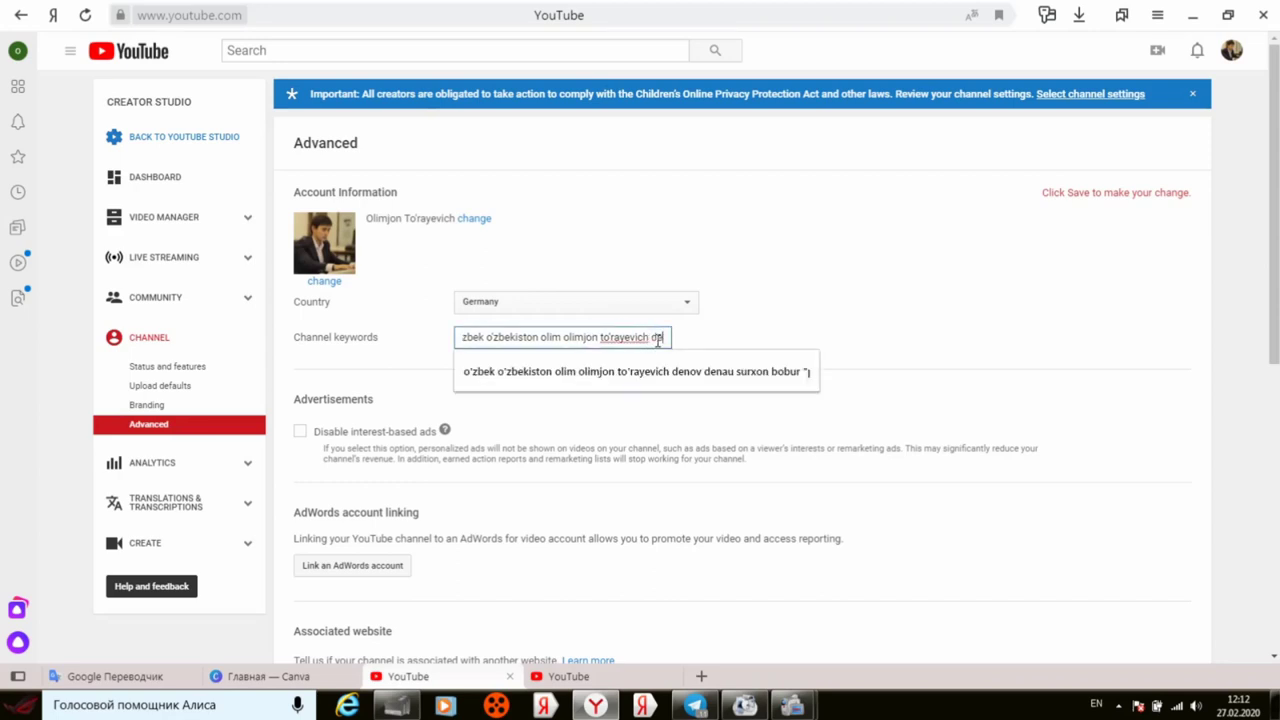
{"action": "type", "text": "nov denau surxon bobur \"pu"}
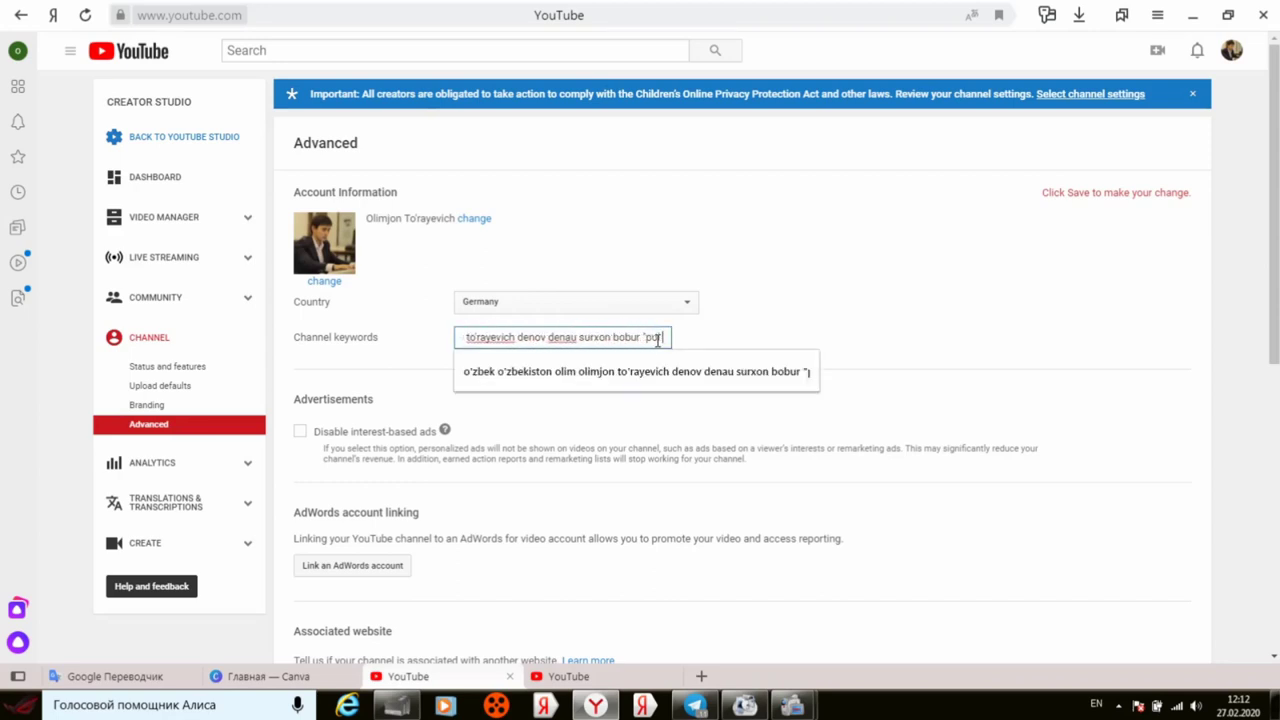
{"action": "type", "text": "l topish\" biznes bilim dars \"video darsla"}
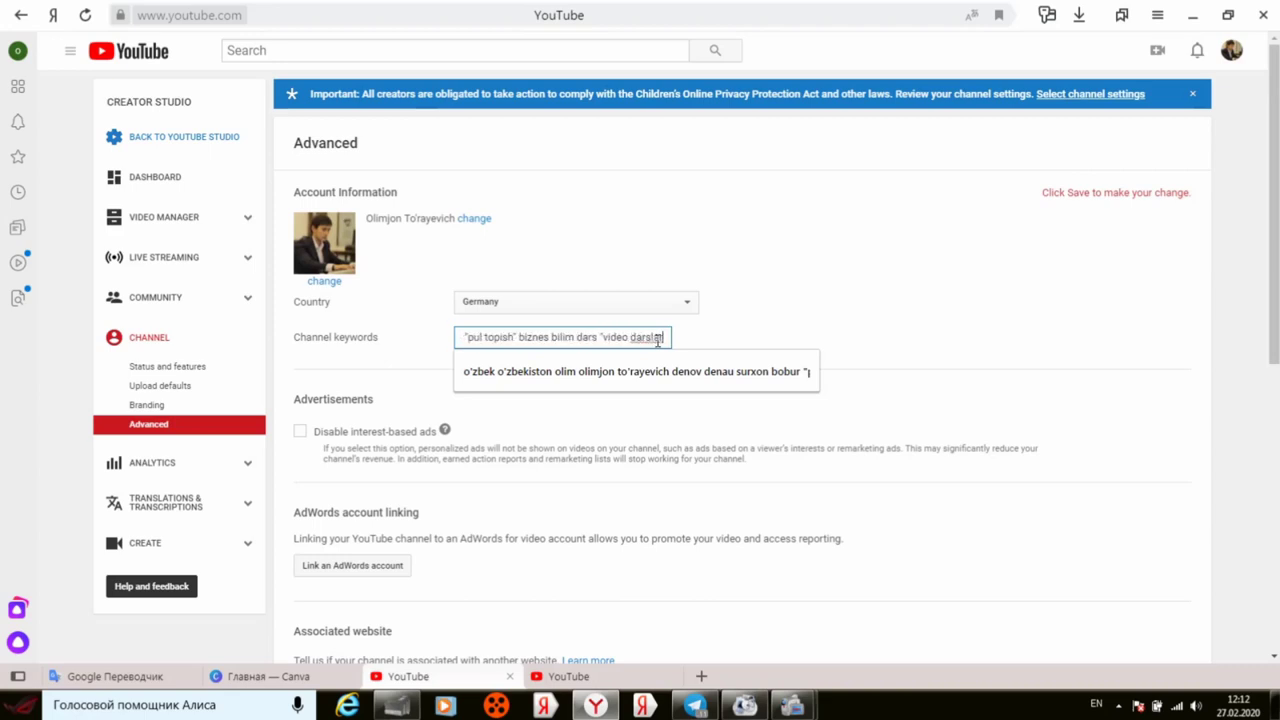
{"action": "type", "text": "r\" dasturc"}
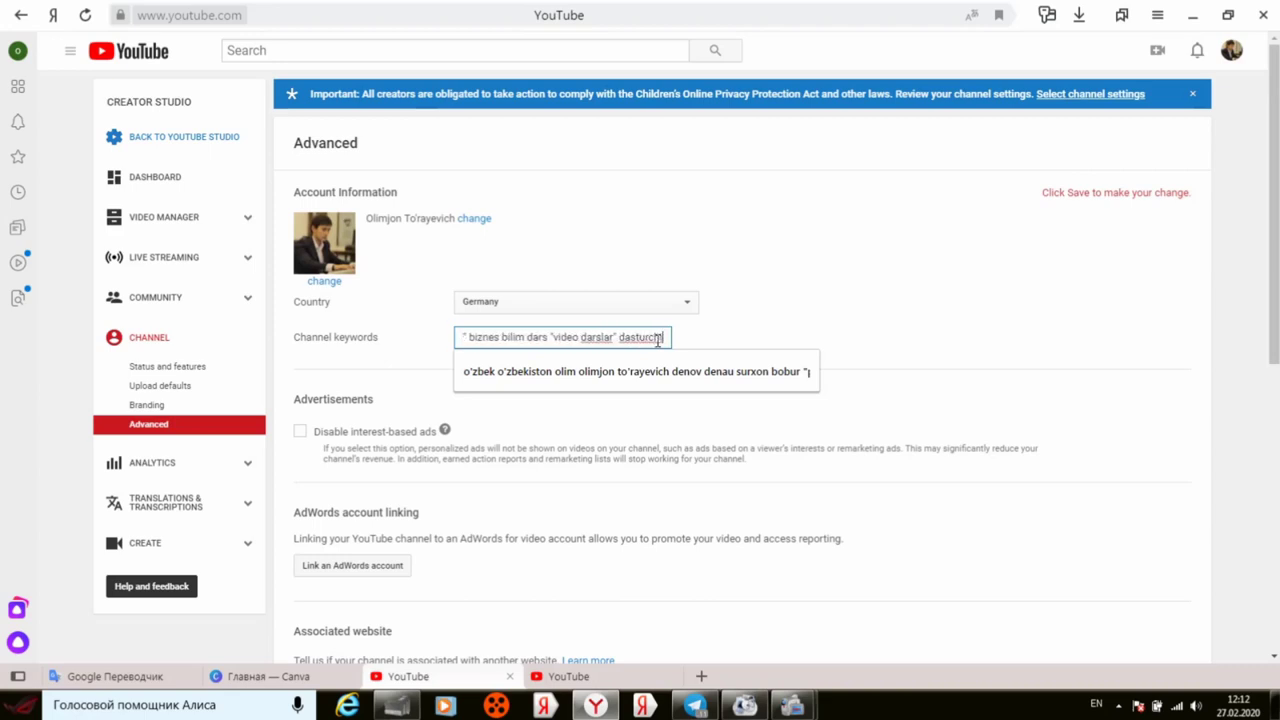
{"action": "type", "text": "hi programmist musulmon IT montaj kamera \"ingtagramda pul ish"}
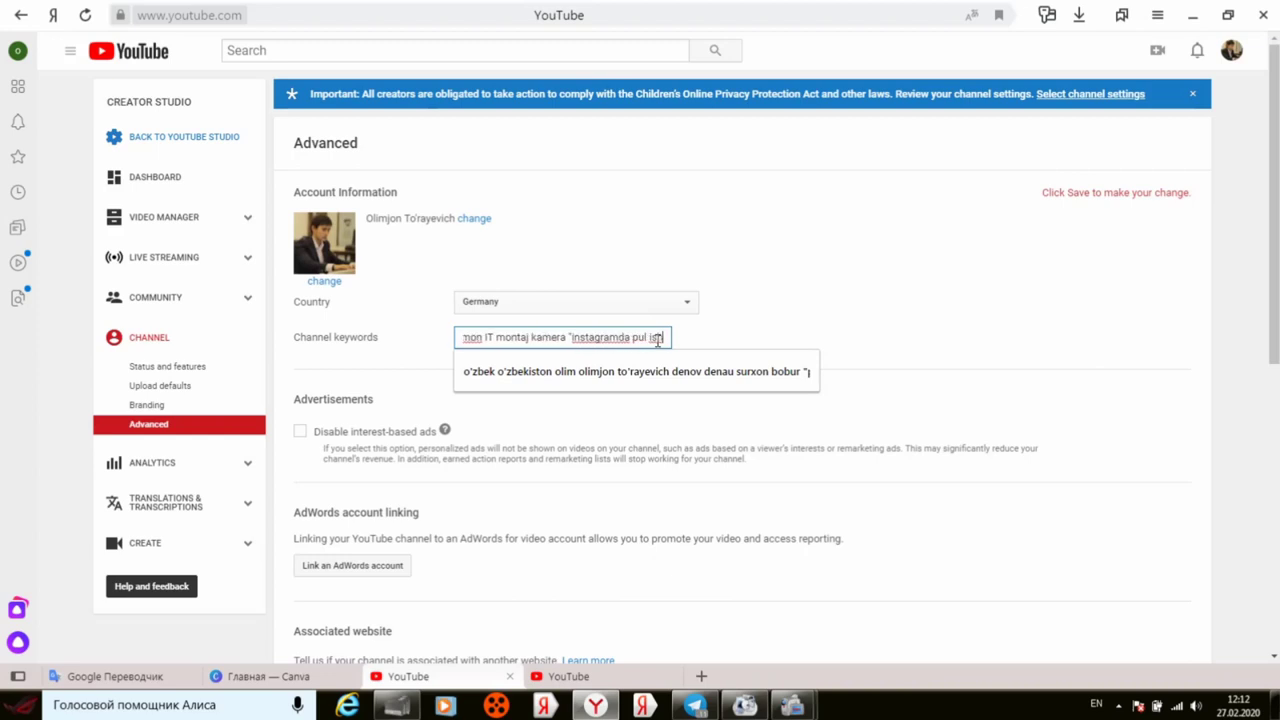
{"action": "type", "text": "lash\" \"biznes qilish\" \"youtube"}
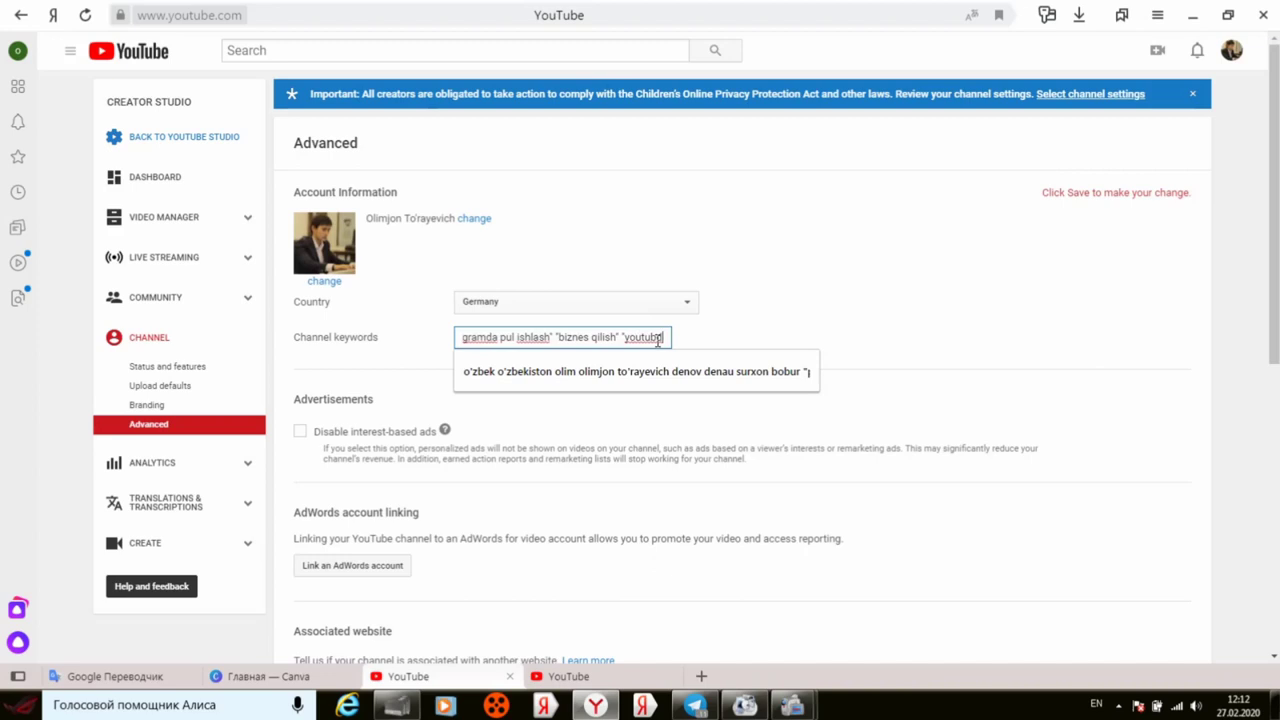
{"action": "left_click", "coordinate": [760, 284]}
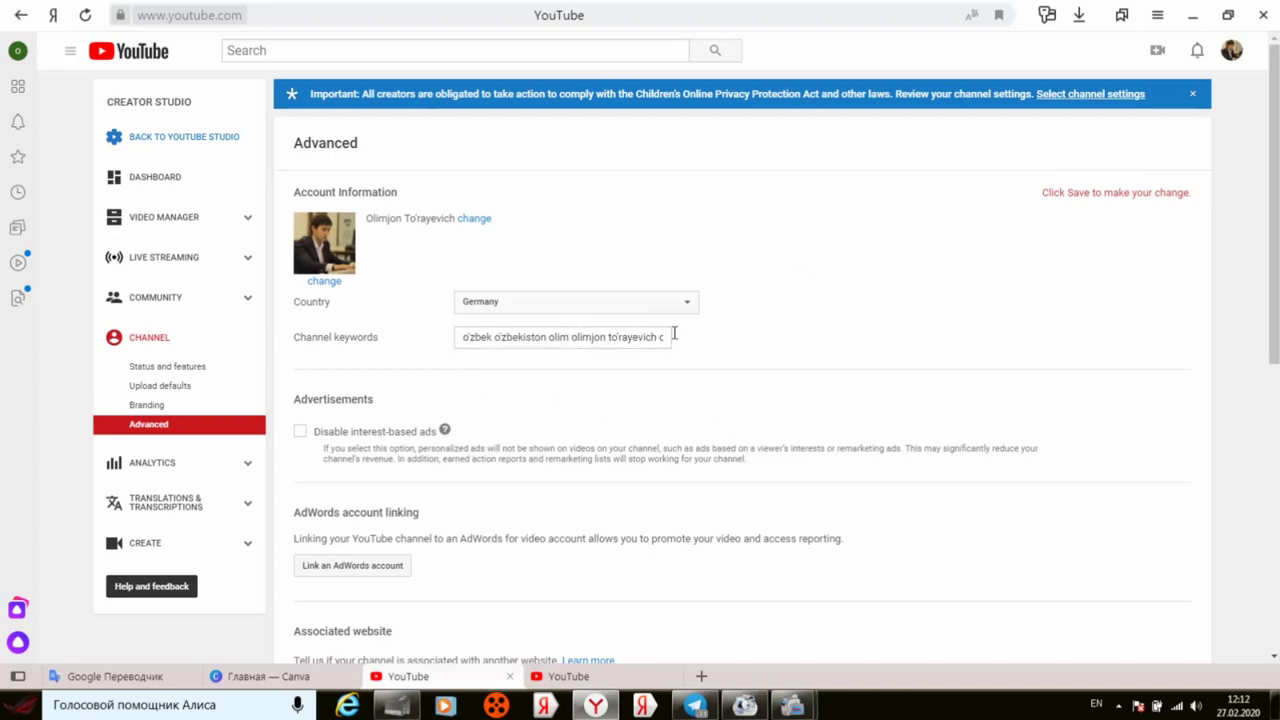
{"action": "scroll", "coordinate": [676, 365], "scroll_direction": "down", "scroll_amount": 5}
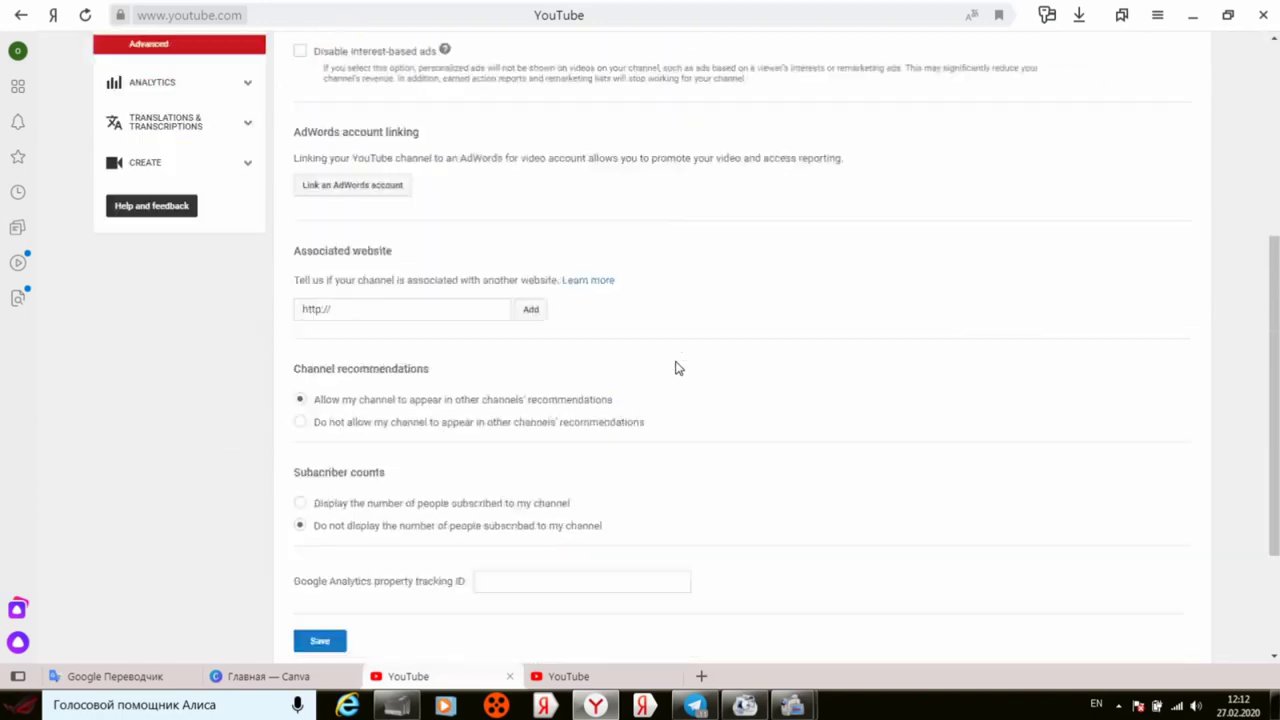
{"action": "scroll", "coordinate": [676, 368], "scroll_direction": "up", "scroll_amount": 5}
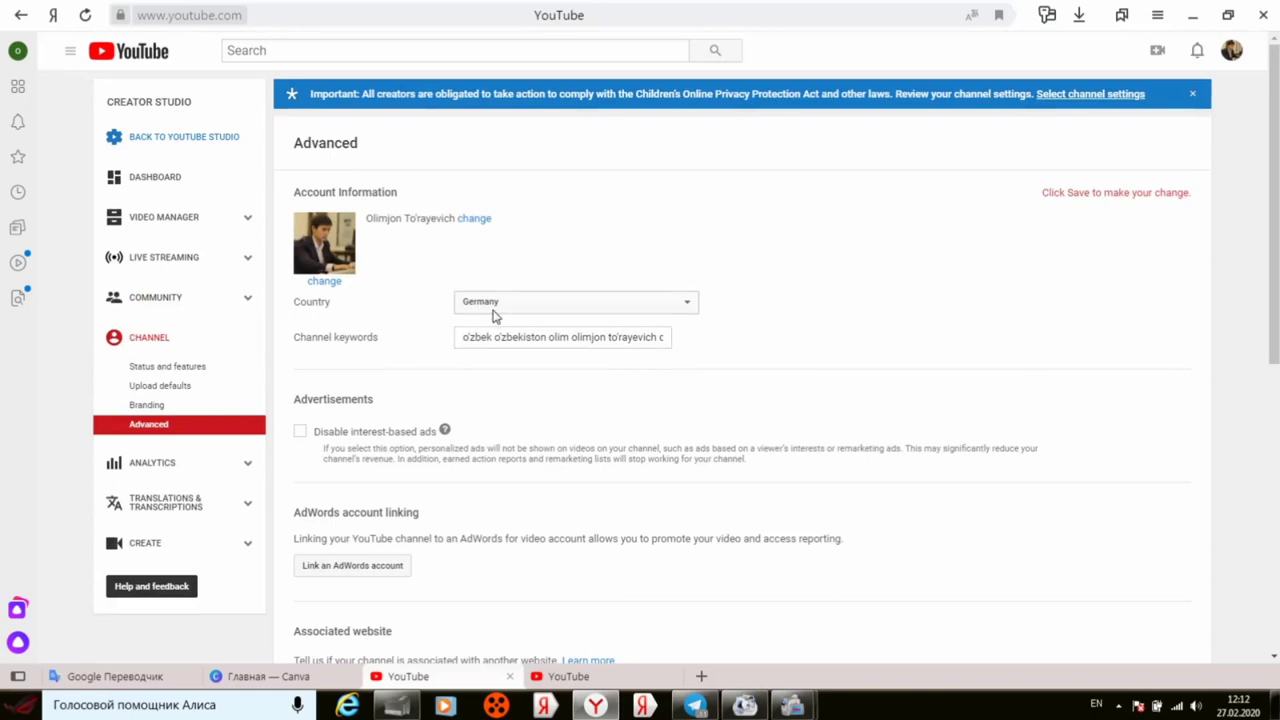
- Leave the channel settings for the YouTube home page and open the account's own channel page
{"action": "left_click", "coordinate": [150, 340]}
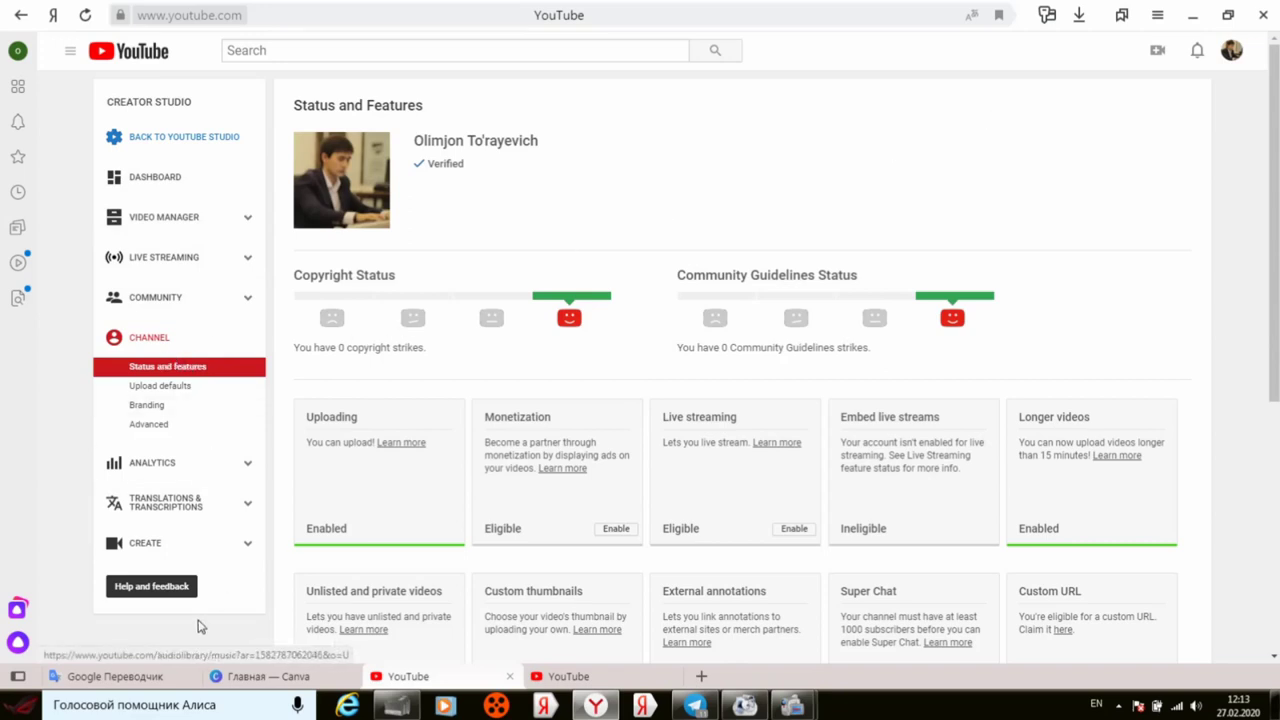
{"action": "left_click", "coordinate": [1230, 52]}
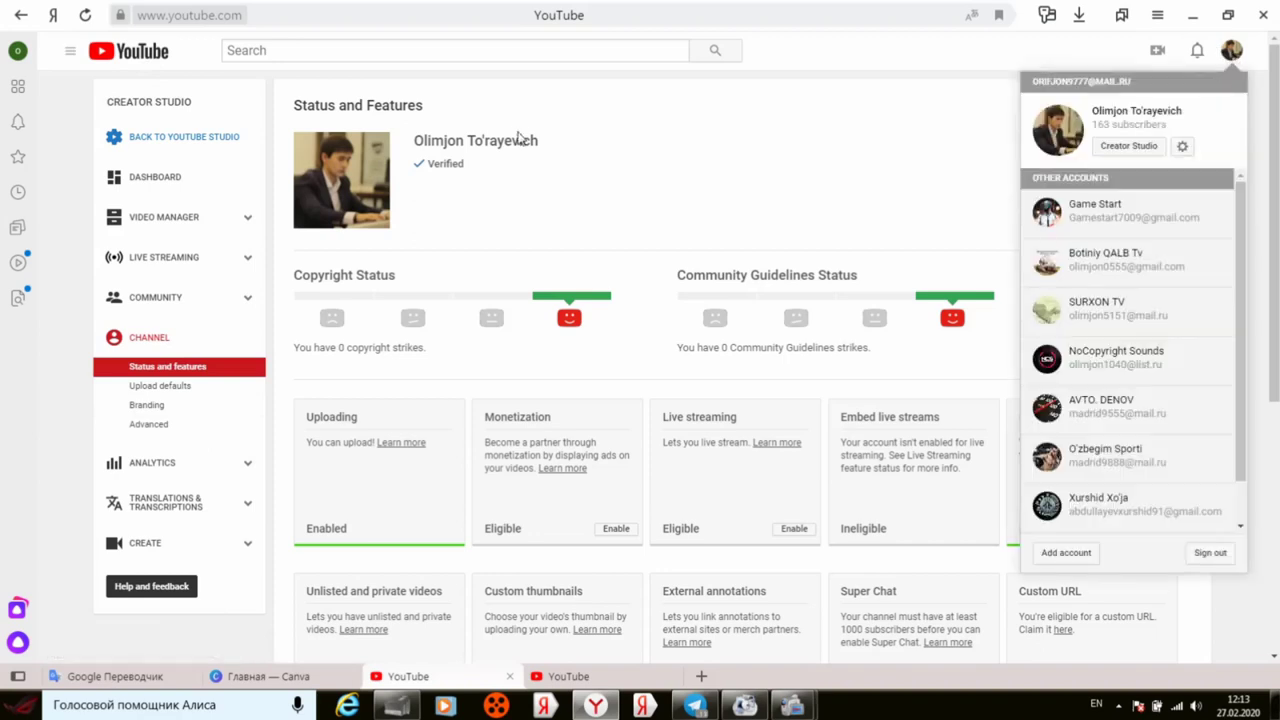
{"action": "left_click", "coordinate": [143, 55]}
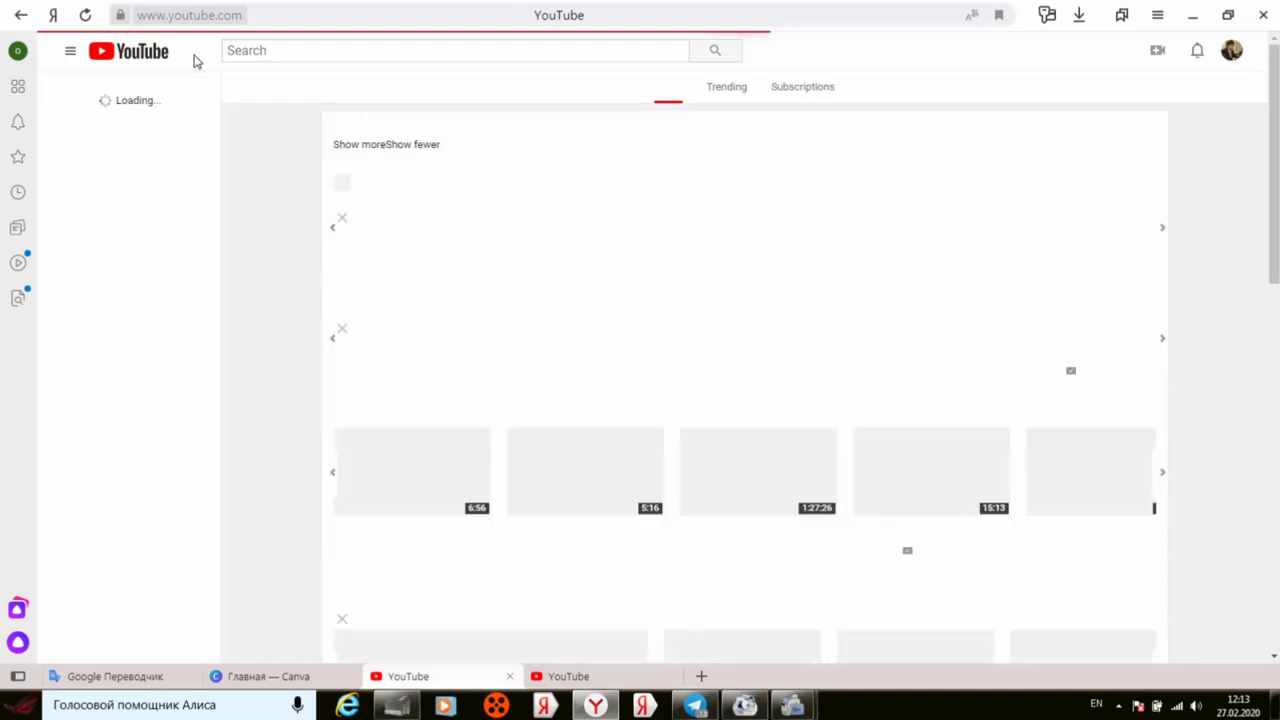
{"action": "left_click", "coordinate": [1232, 50]}
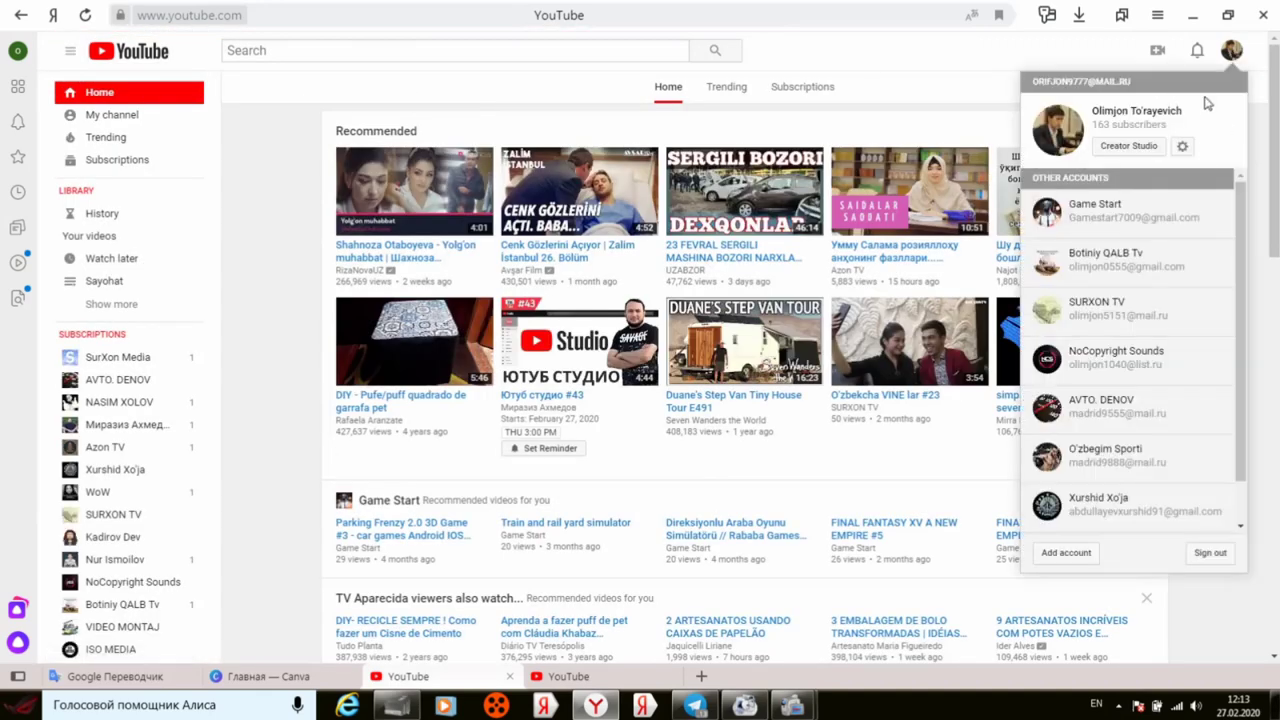
{"action": "left_click", "coordinate": [326, 98]}
{"action": "left_click", "coordinate": [95, 116]}
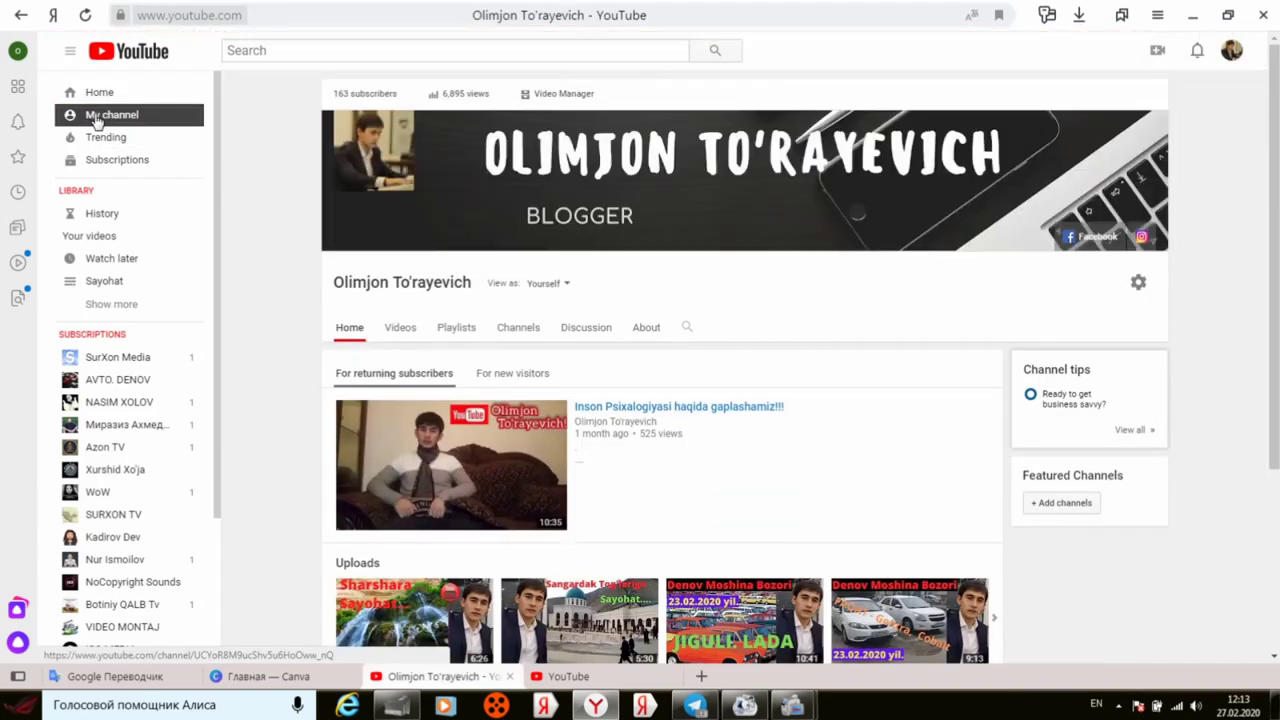
- Look over the channel's home page and open its Videos section
{"action": "scroll", "coordinate": [1000, 353], "scroll_direction": "down", "scroll_amount": 2}
{"action": "scroll", "coordinate": [709, 309], "scroll_direction": "up", "scroll_amount": 2}
{"action": "left_click", "coordinate": [410, 333]}
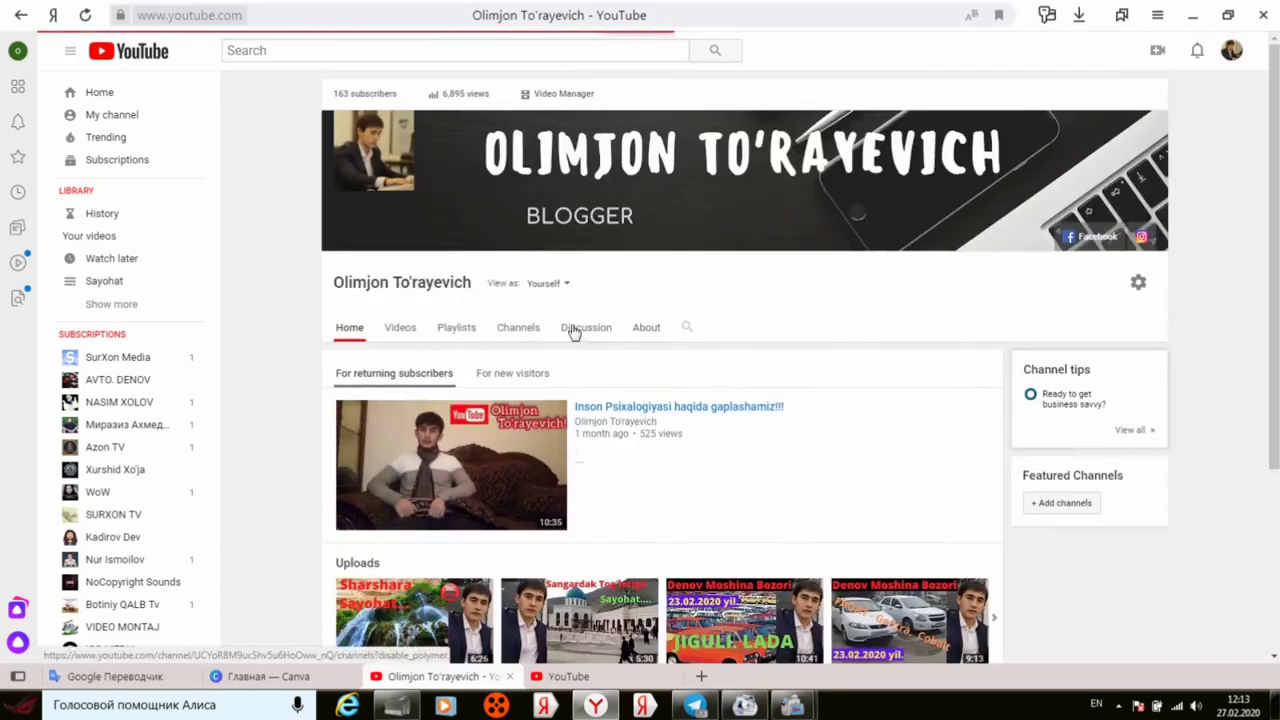